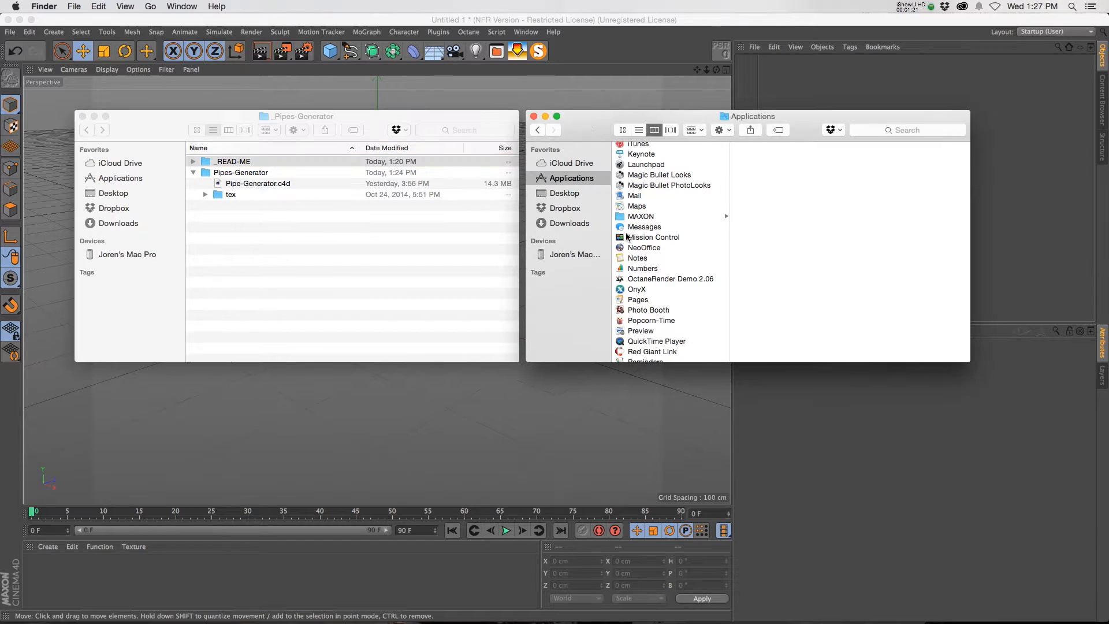
# - Move Pipe-Generator.c4d into the MAXON/CINEMA 4D R16/library/characters folder and authorise the change
pyautogui.click(651, 217)
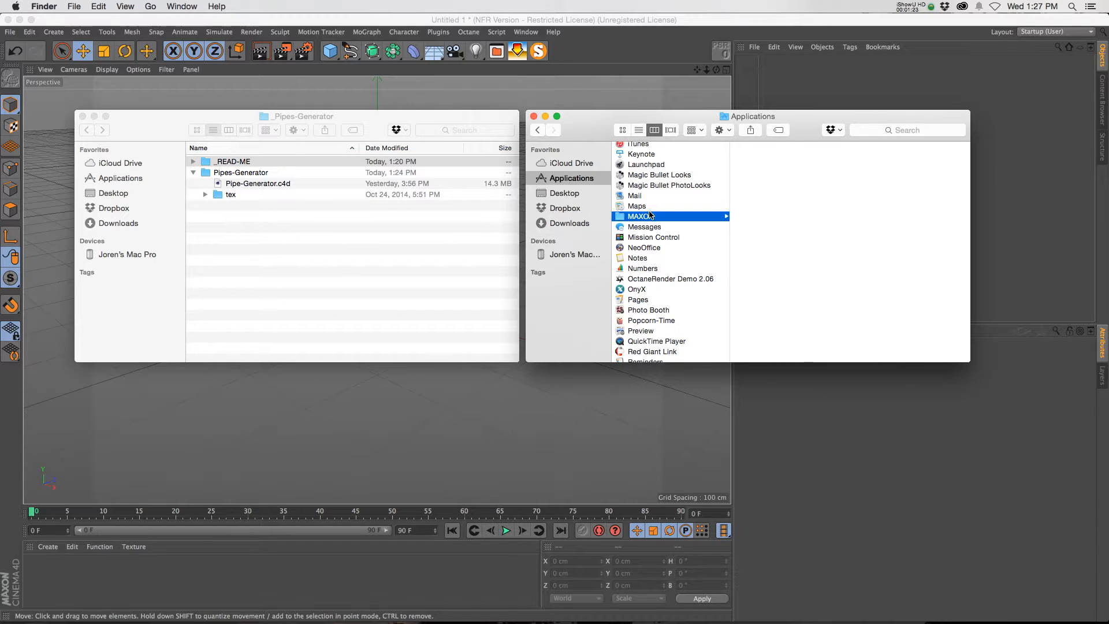
pyautogui.click(763, 158)
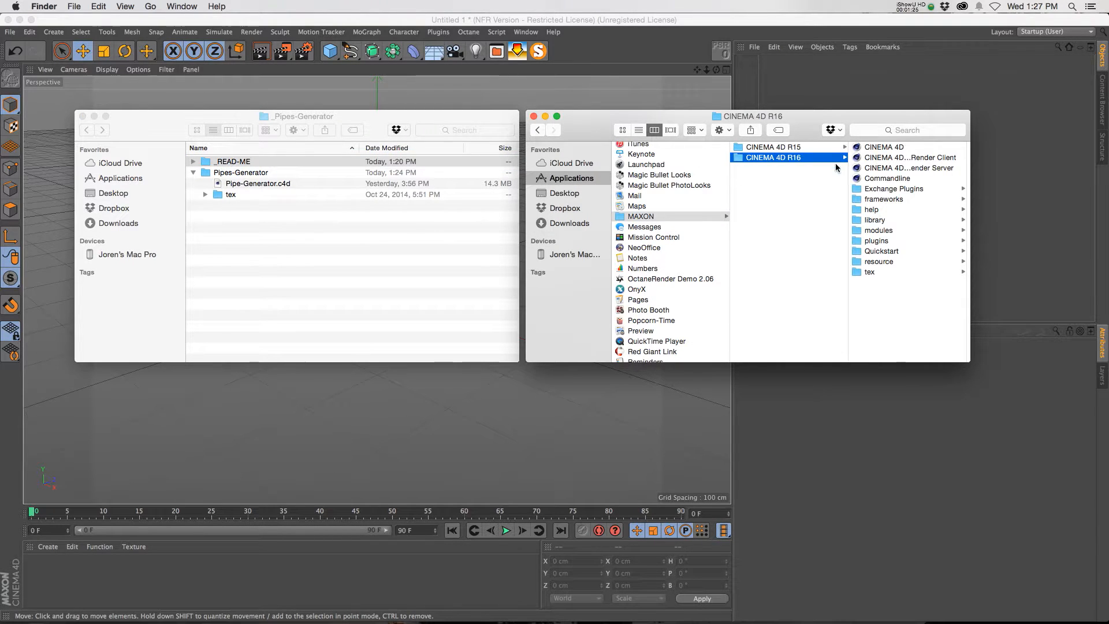
pyautogui.click(877, 220)
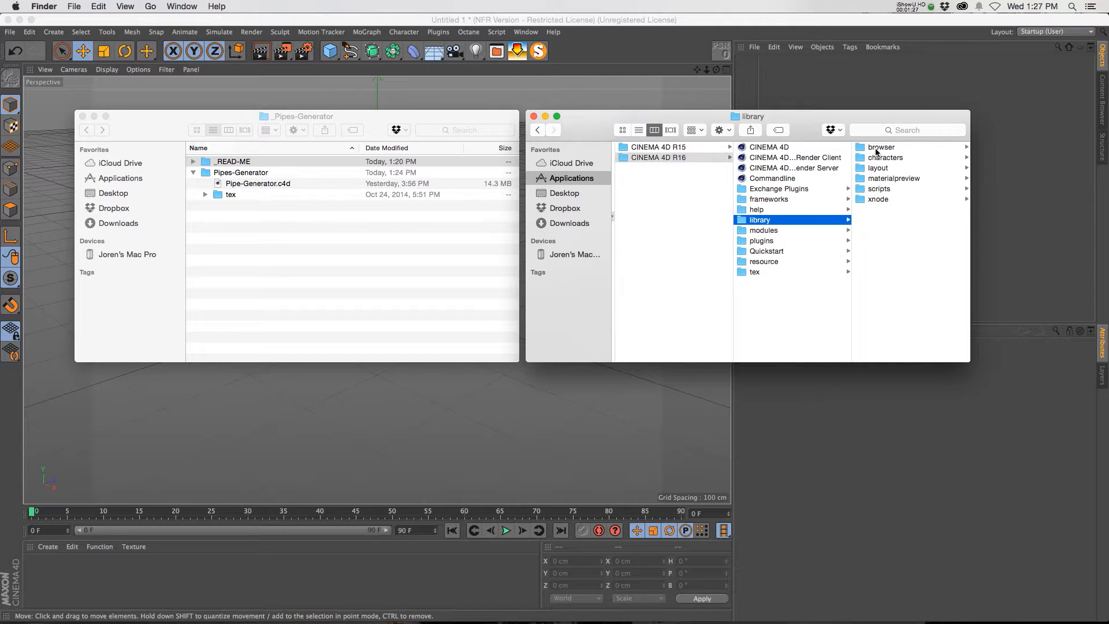
pyautogui.click(880, 147)
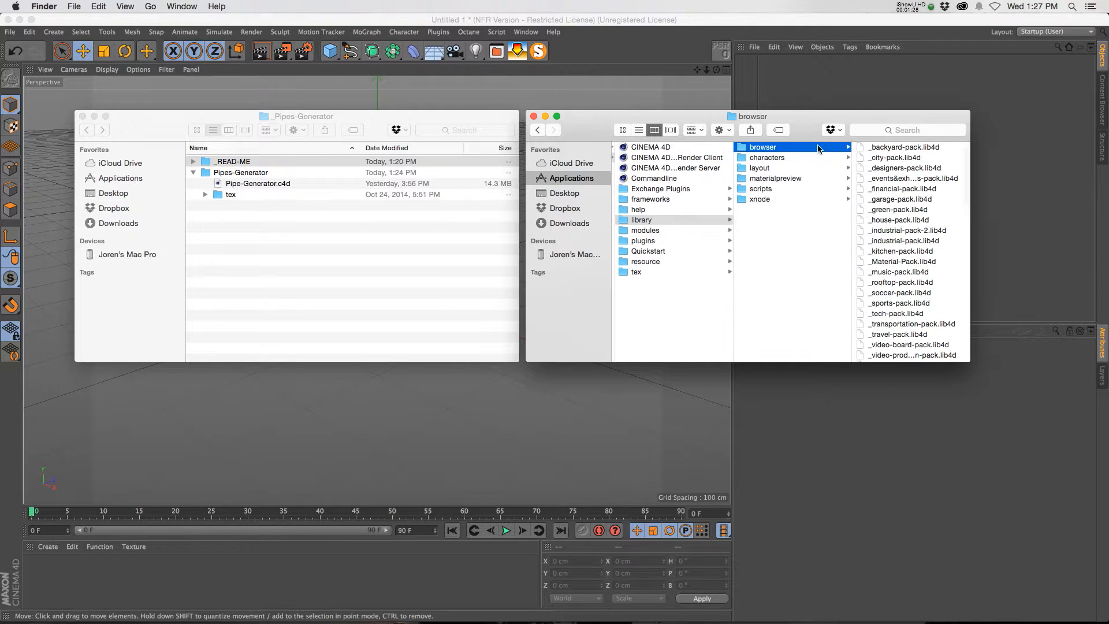
pyautogui.click(768, 158)
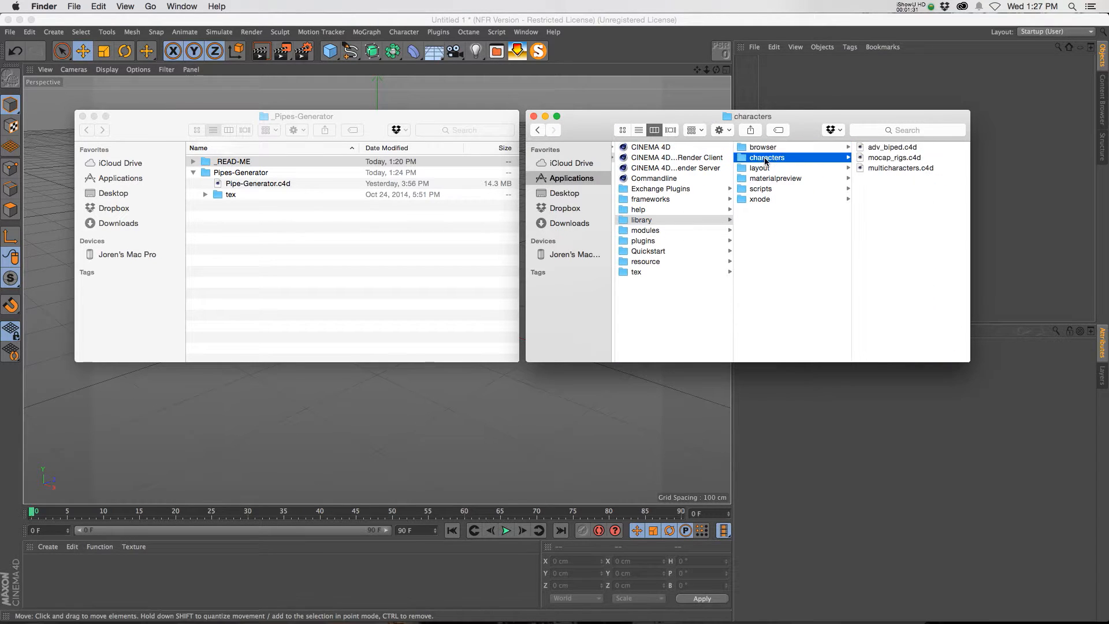
pyautogui.click(416, 128)
pyautogui.click(254, 184)
pyautogui.moveTo(234, 187); pyautogui.dragTo(878, 186)
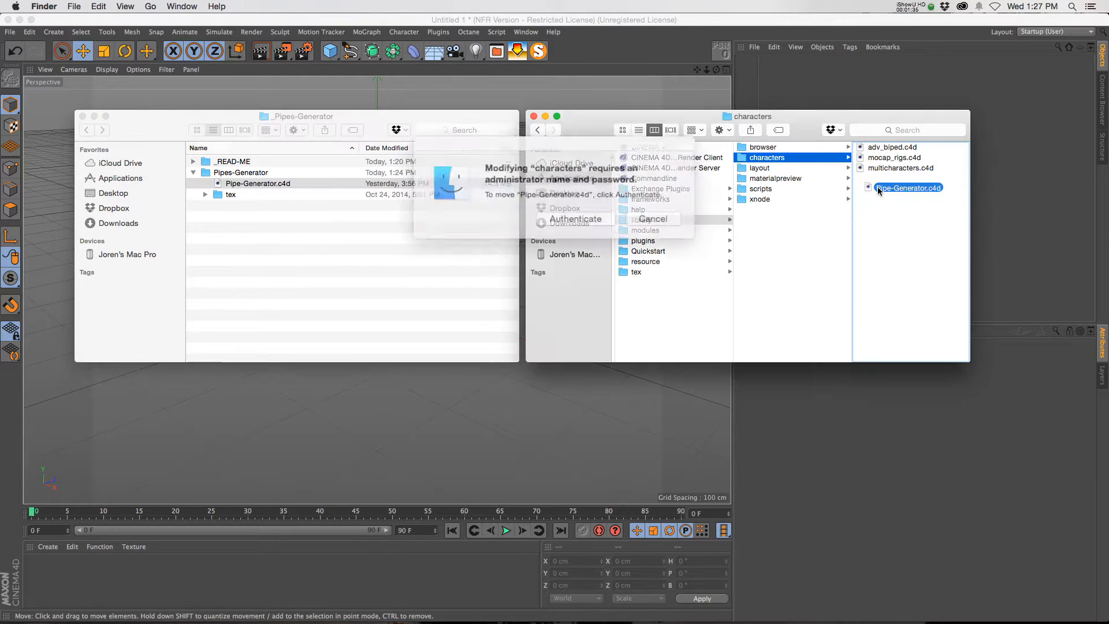
pyautogui.click(587, 215)
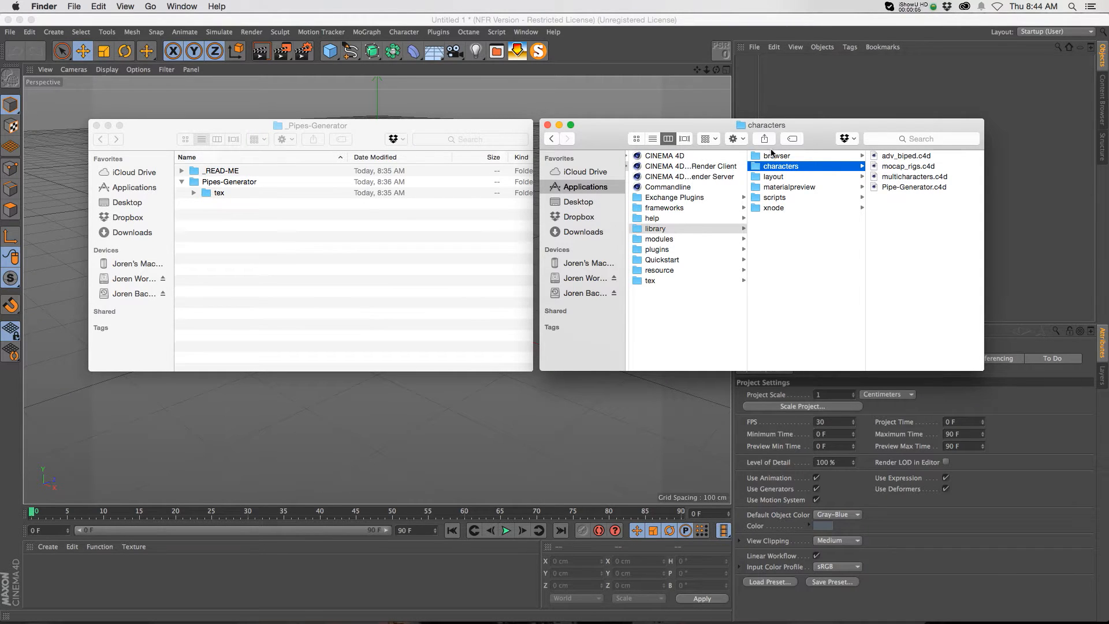
# - Move the Pipes-Generator tex folder into the CINEMA 4D R16 tex folder and authorise the change
pyautogui.hscroll(-5, 771, 151)
pyautogui.click(669, 167)
pyautogui.click(679, 167)
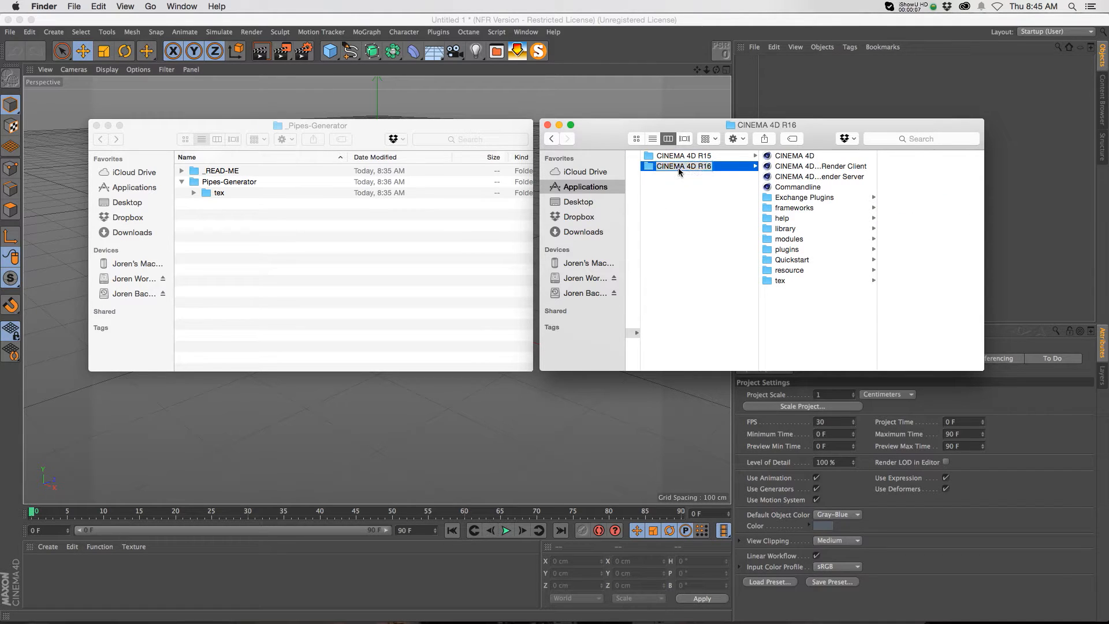
pyautogui.click(766, 281)
pyautogui.moveTo(209, 194); pyautogui.dragTo(911, 224)
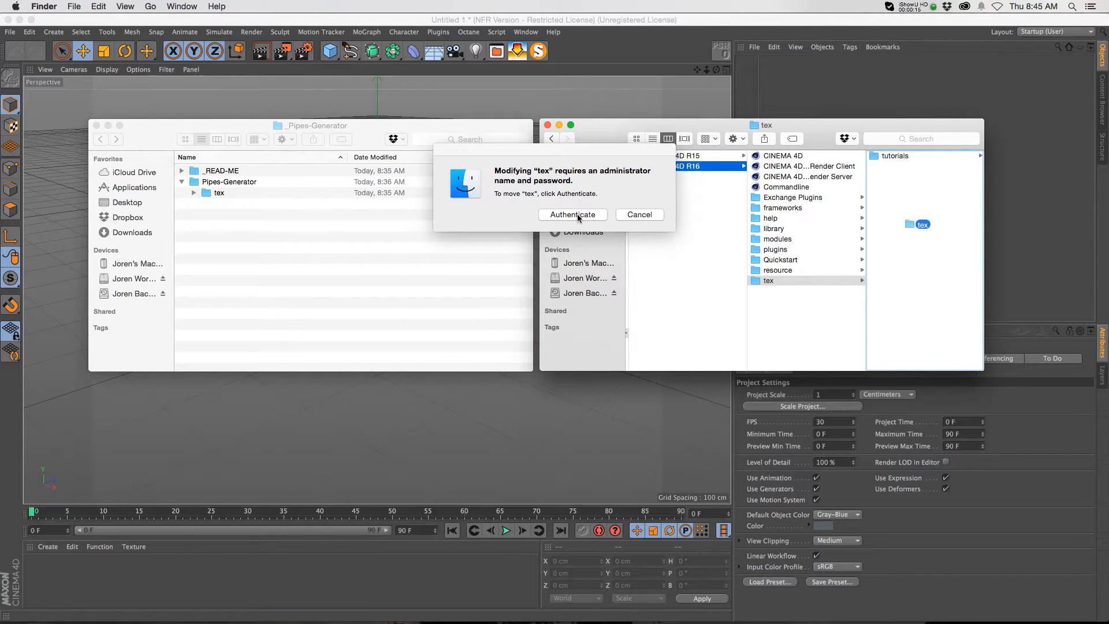
pyautogui.click(573, 214)
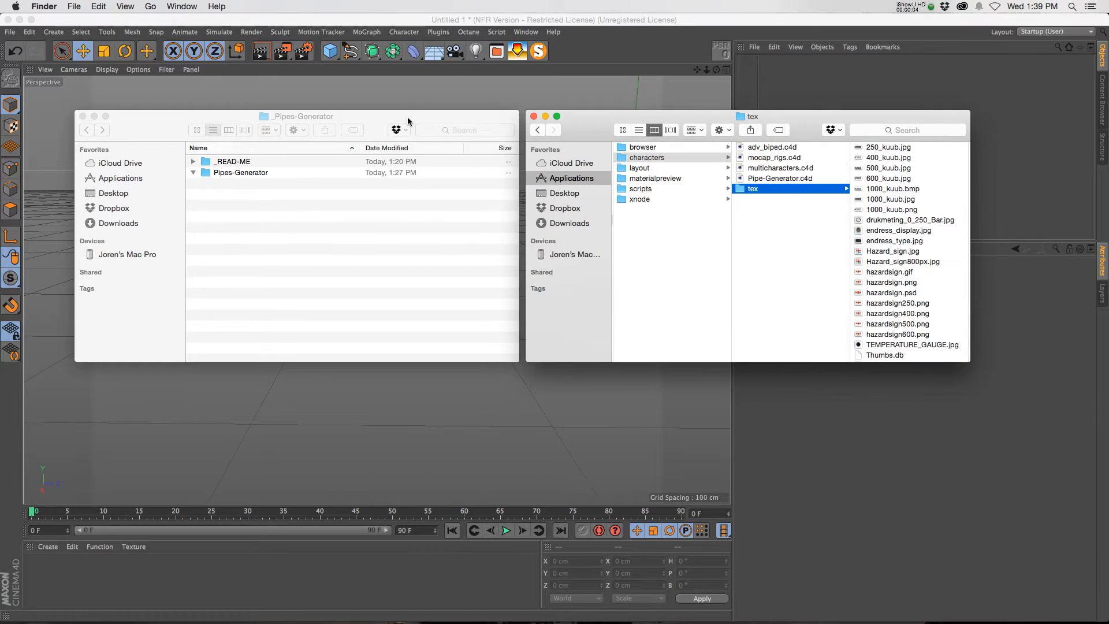
# - Switch to CINEMA 4D and add a Character object that uses the Pipe-Generator template
pyautogui.click(462, 22)
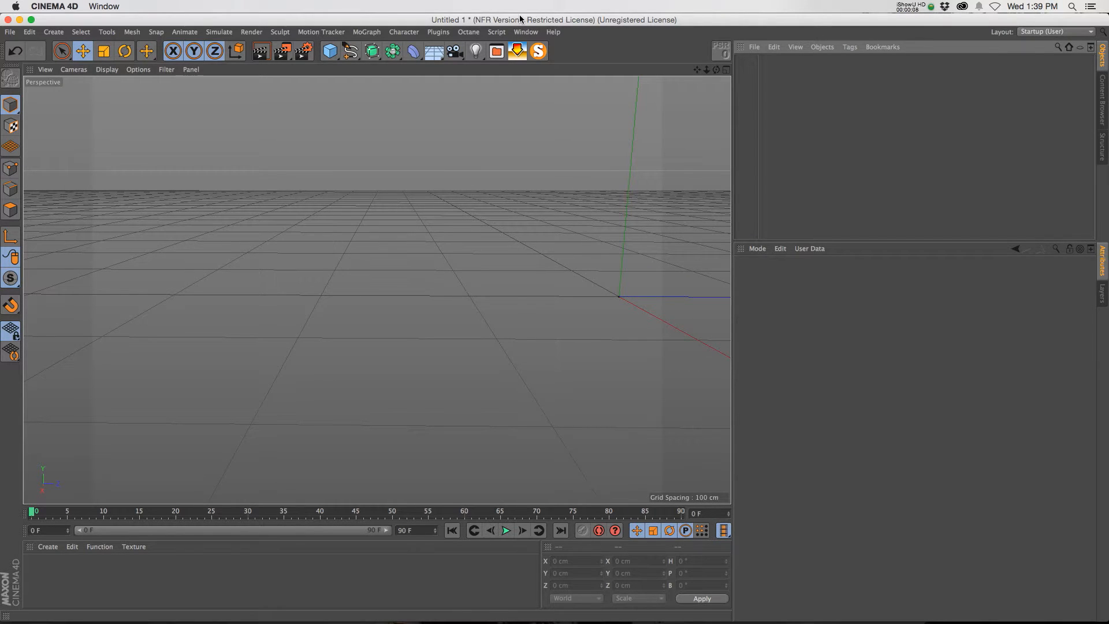
pyautogui.click(403, 32)
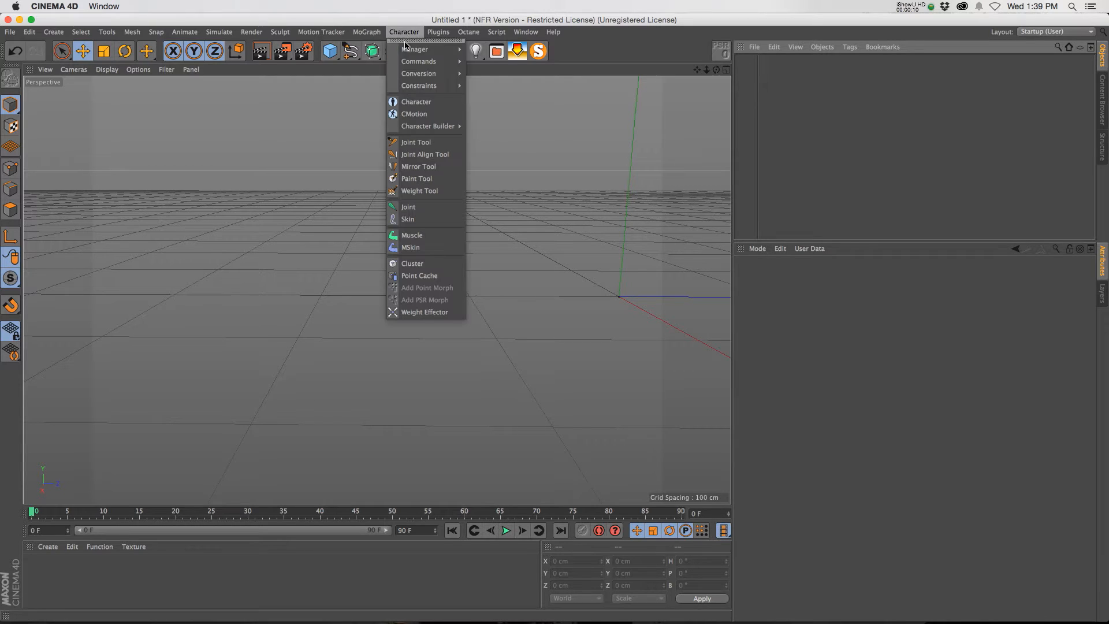
pyautogui.click(413, 102)
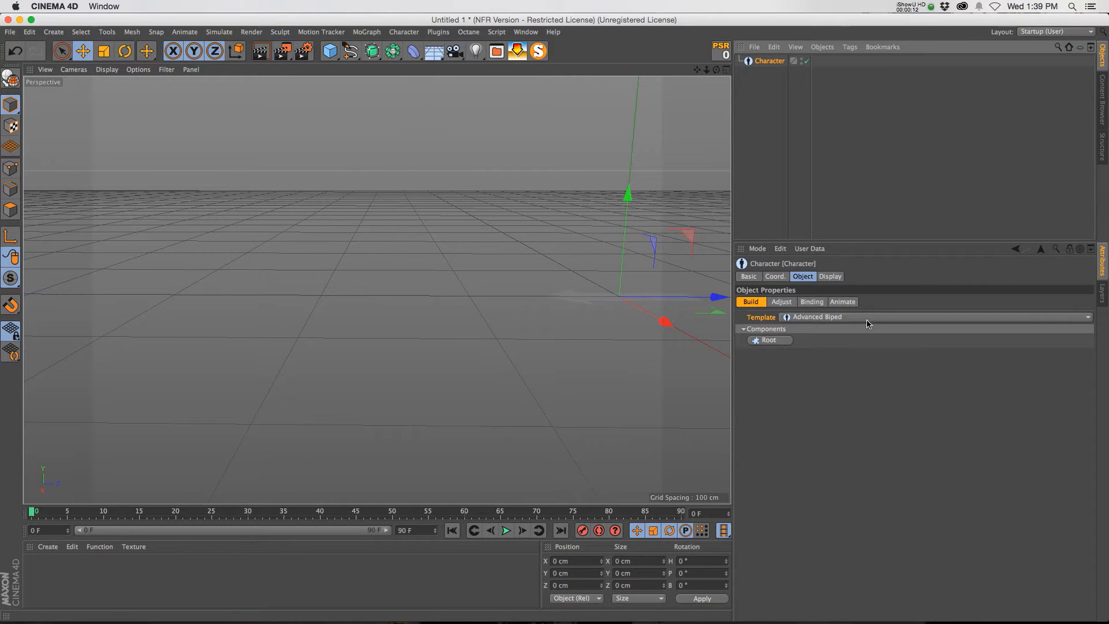
pyautogui.click(821, 318)
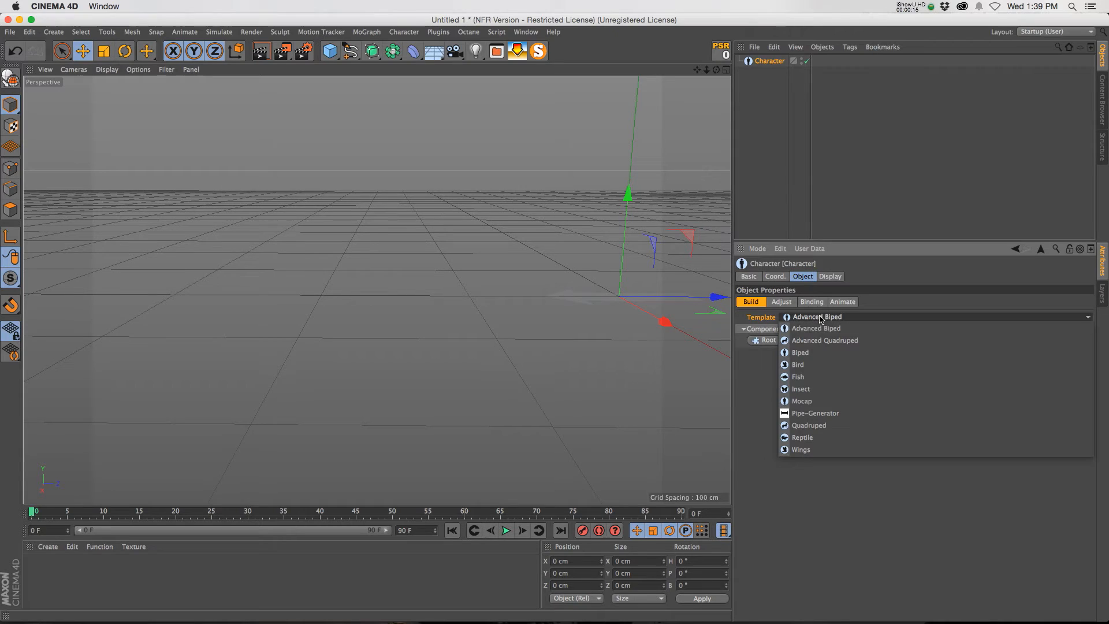
pyautogui.click(832, 413)
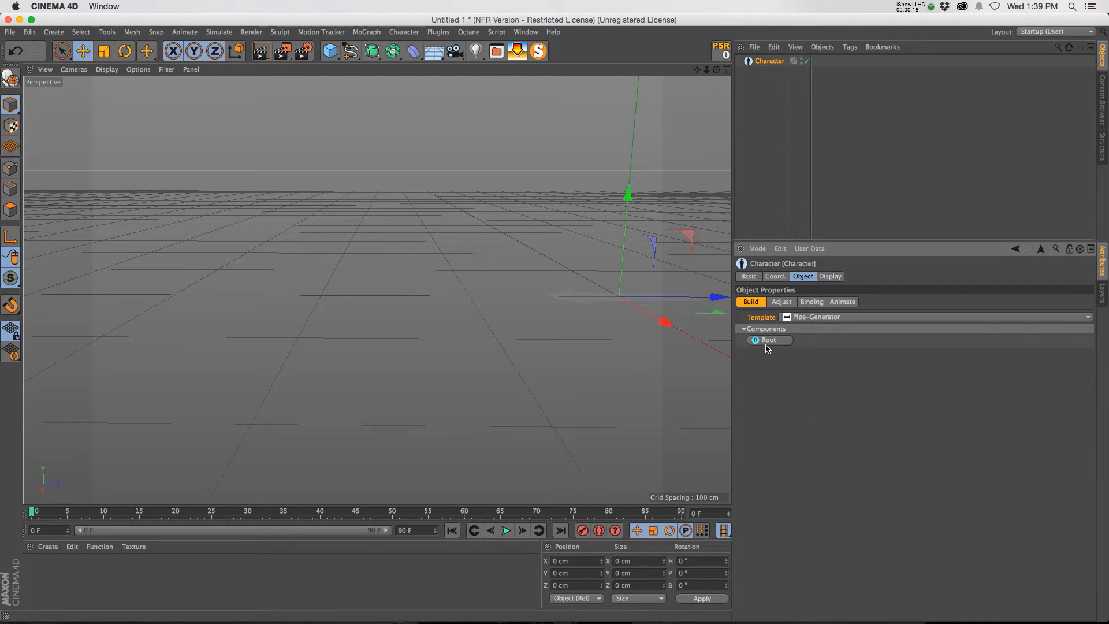
# - Add the Root component to the character and attach a Straight (Red) pipe piece to it
pyautogui.moveTo(697, 69); pyautogui.dragTo(537, 93)
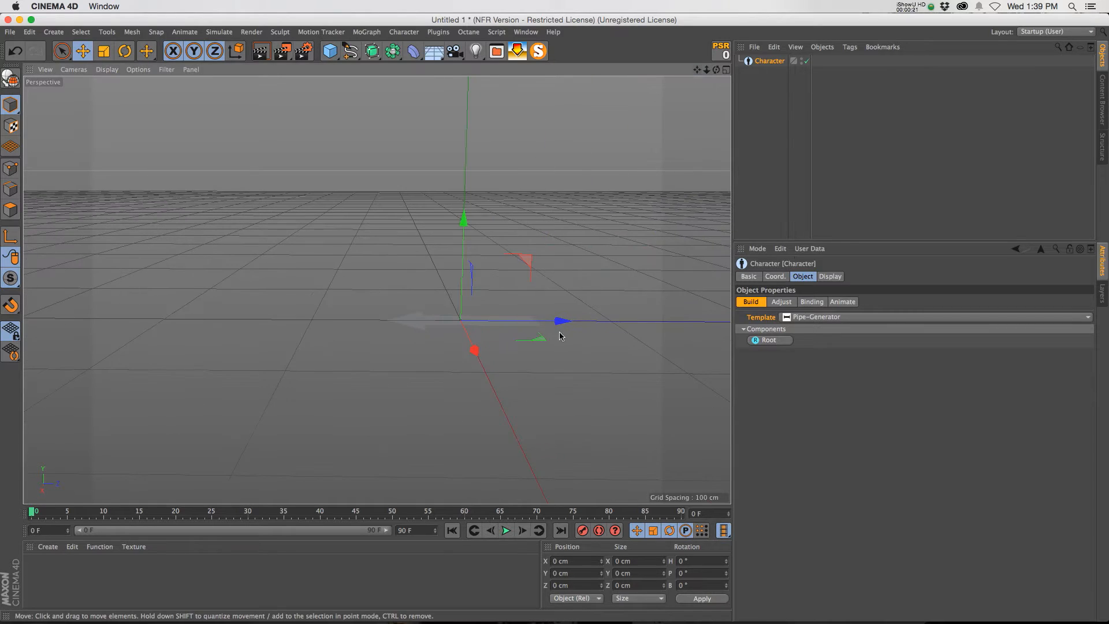
pyautogui.click(773, 343)
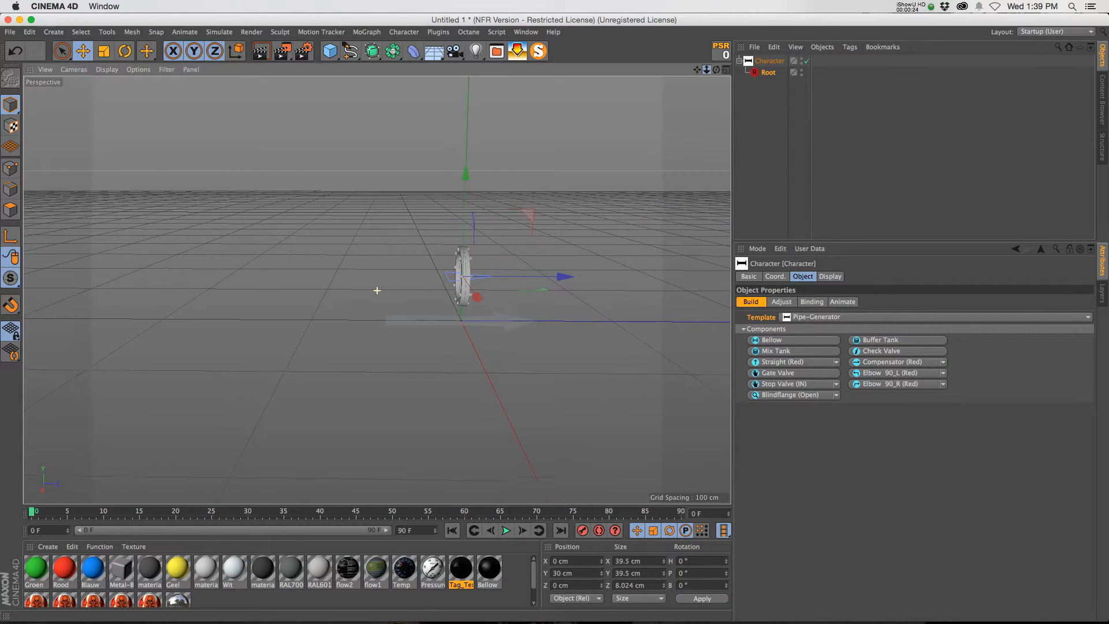
pyautogui.keyDown('alt'); pyautogui.moveTo(376, 291); pyautogui.dragTo(456, 290, button='right'); pyautogui.keyUp('alt')
pyautogui.keyDown('alt'); pyautogui.moveTo(377, 290); pyautogui.dragTo(451, 290); pyautogui.keyUp('alt')
pyautogui.keyDown('alt'); pyautogui.moveTo(377, 291); pyautogui.dragTo(439, 290); pyautogui.keyUp('alt')
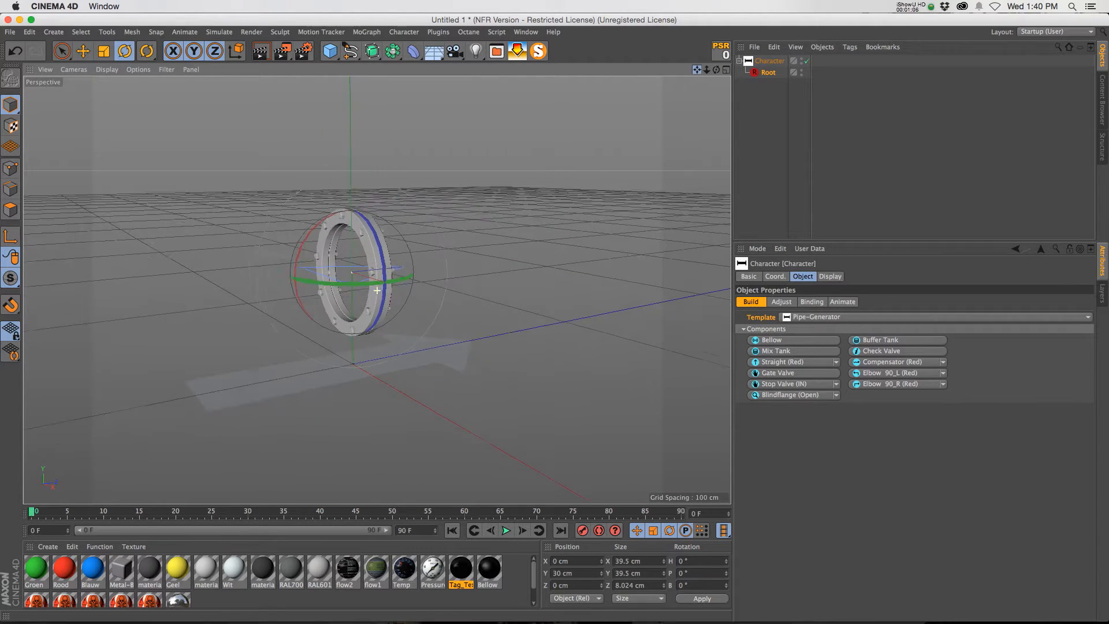
pyautogui.keyDown('alt'); pyautogui.moveTo(376, 290); pyautogui.dragTo(364, 278, button='middle'); pyautogui.keyUp('alt')
pyautogui.click(768, 72)
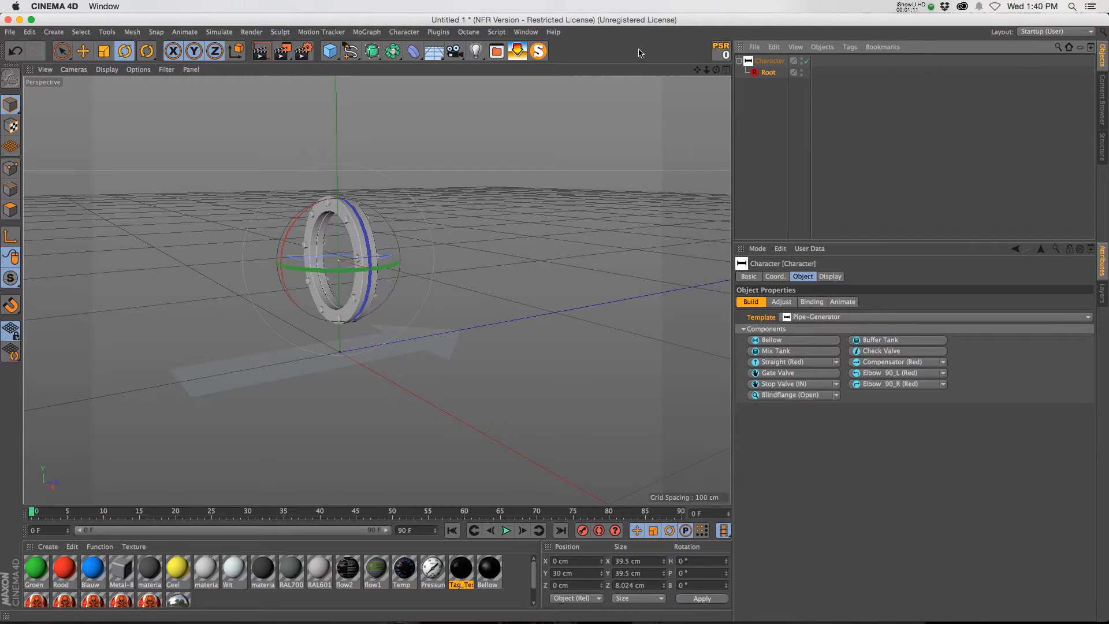
pyautogui.moveTo(706, 69); pyautogui.dragTo(663, 85)
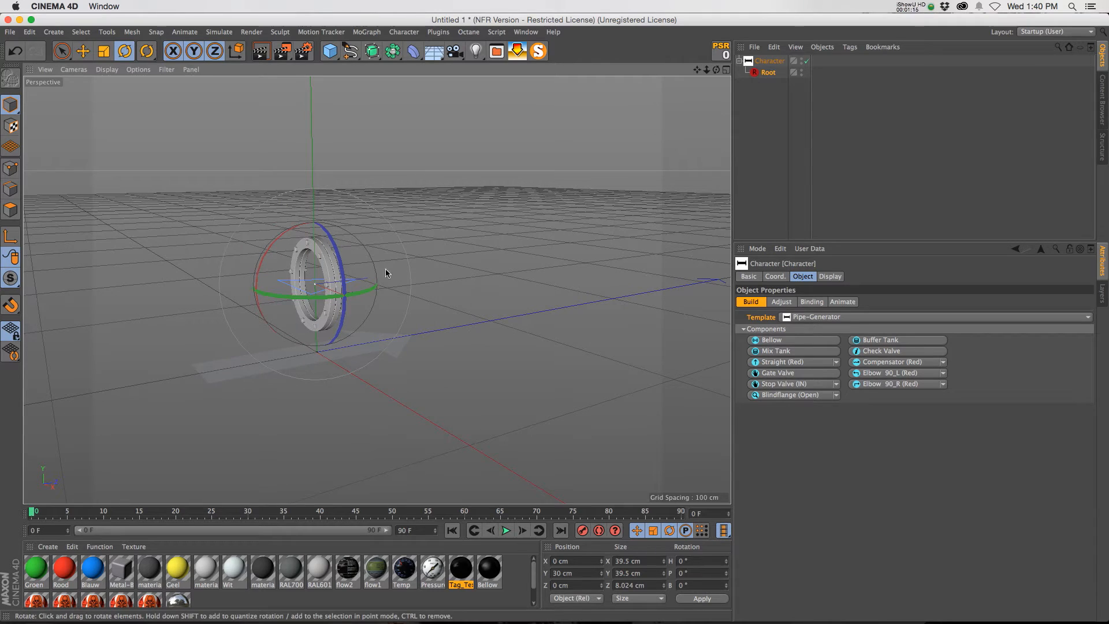
pyautogui.moveTo(696, 69); pyautogui.dragTo(812, 359)
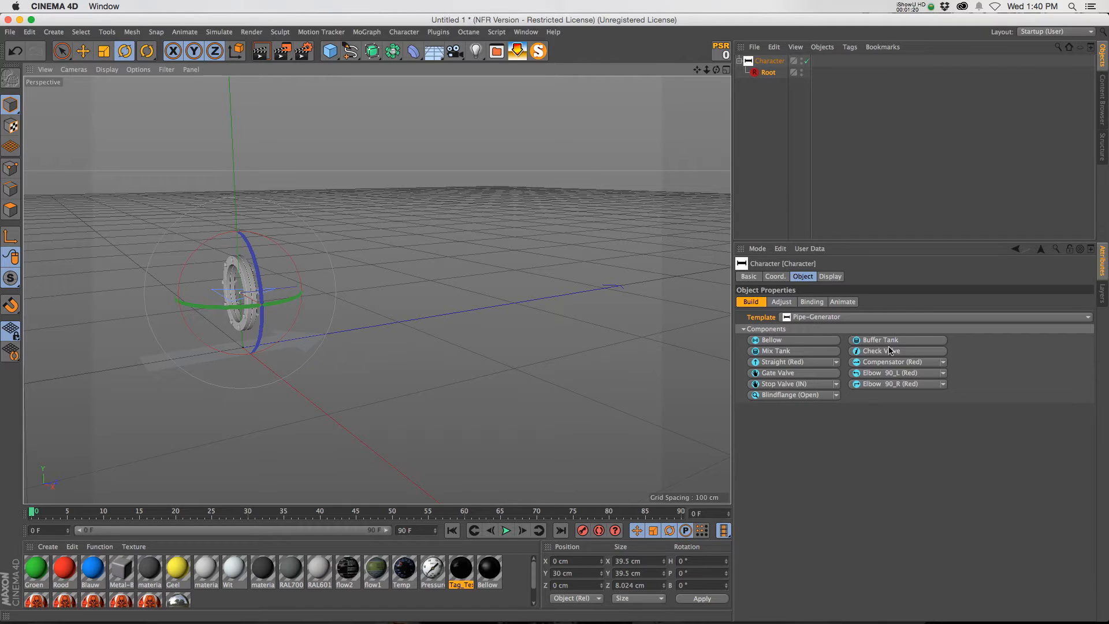
pyautogui.click(775, 365)
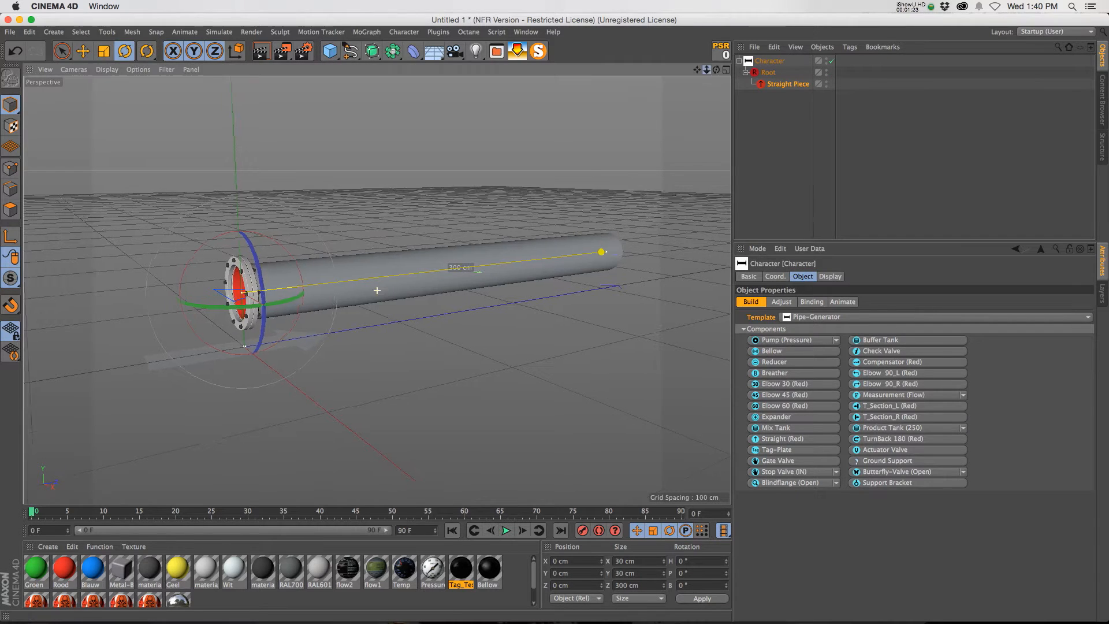
# - In the character's Adjust mode, move the straight piece's end handle to shorten the pipe to about 178 cm
pyautogui.moveTo(474, 268)
pyautogui.keyDown('alt'); pyautogui.mouseDown()
pyautogui.moveTo(502, 269)
pyautogui.moveTo(476, 269)
pyautogui.mouseUp(); pyautogui.keyUp('alt')
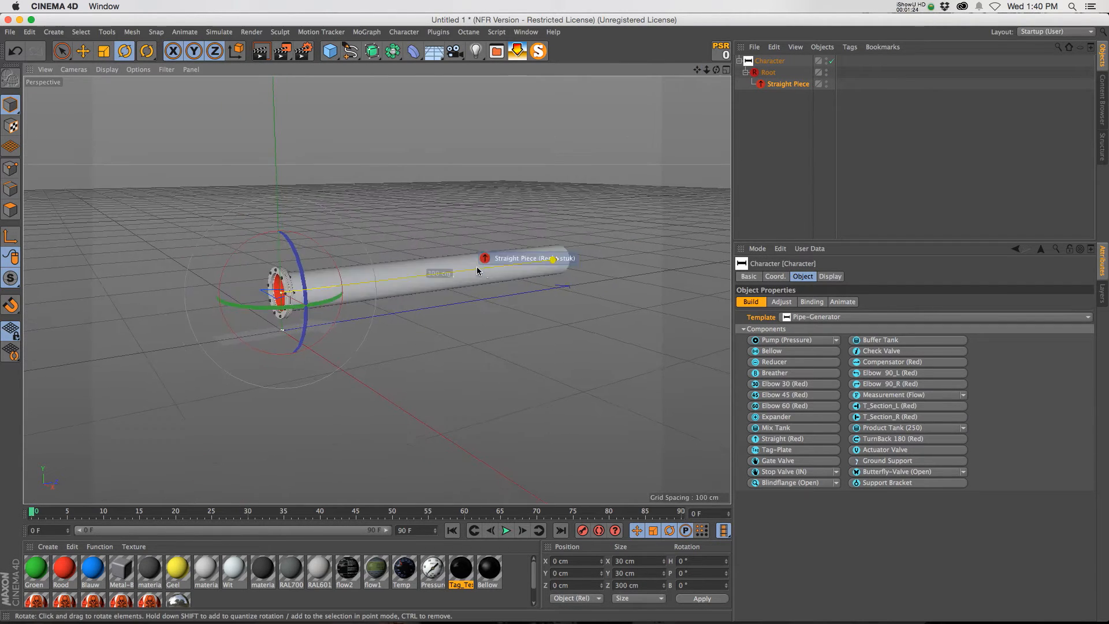
pyautogui.scroll(1, 524, 281)
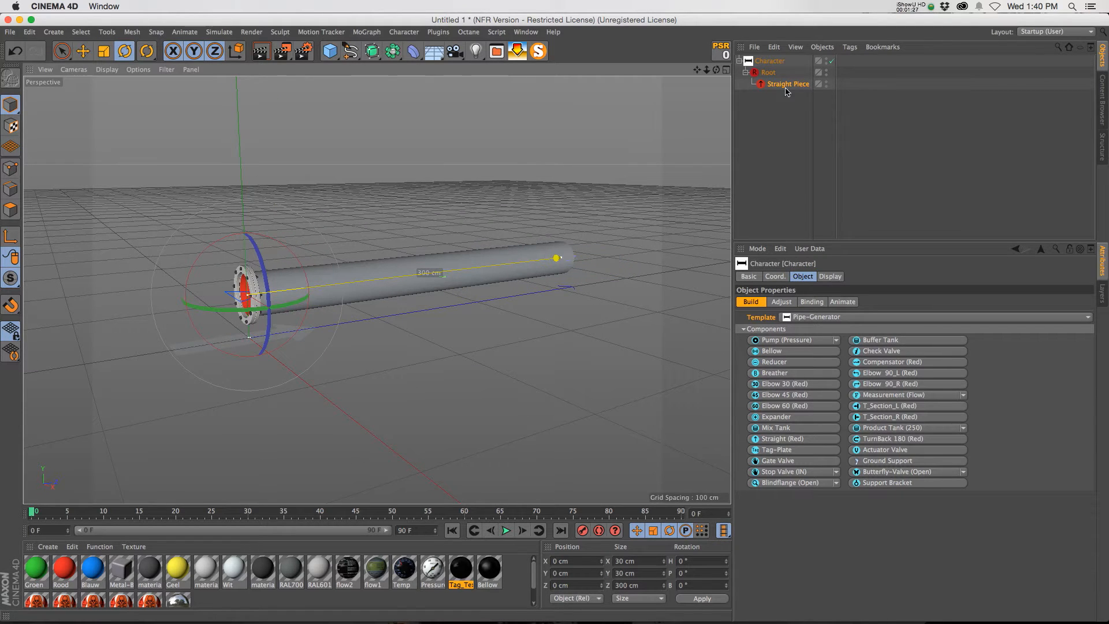
pyautogui.click(780, 302)
pyautogui.scroll(2, 588, 252)
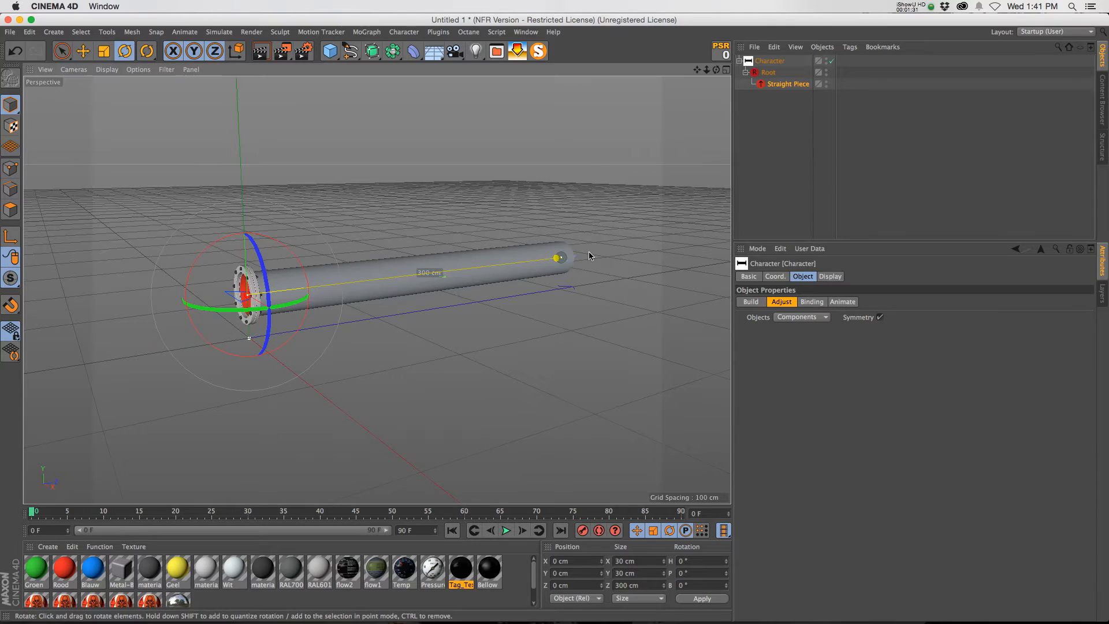
pyautogui.scroll(-1, 420, 284)
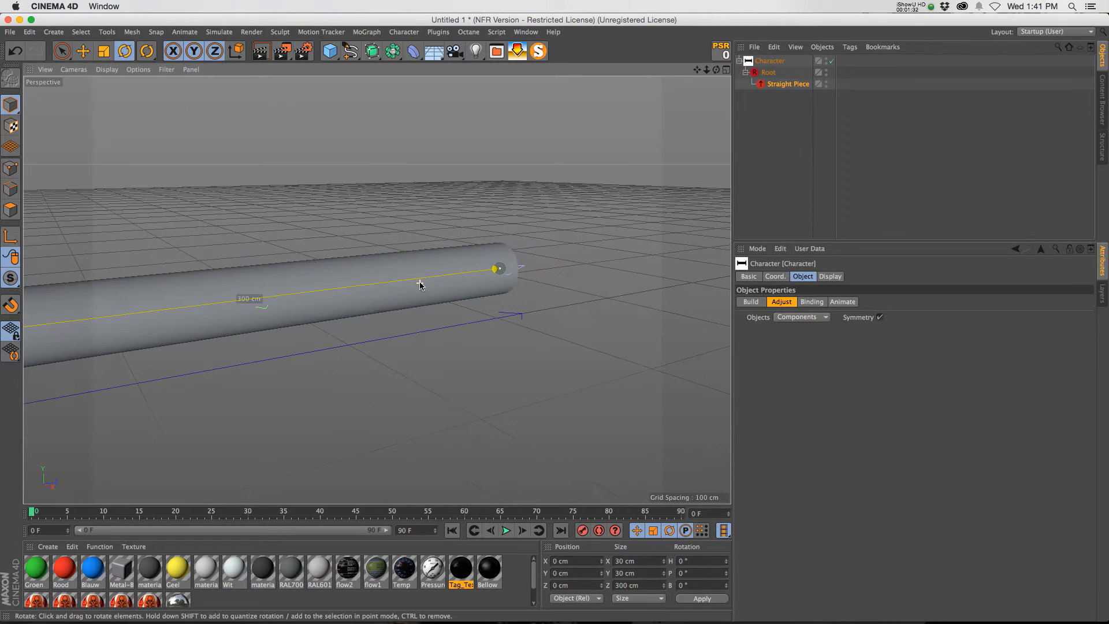
pyautogui.click(498, 270)
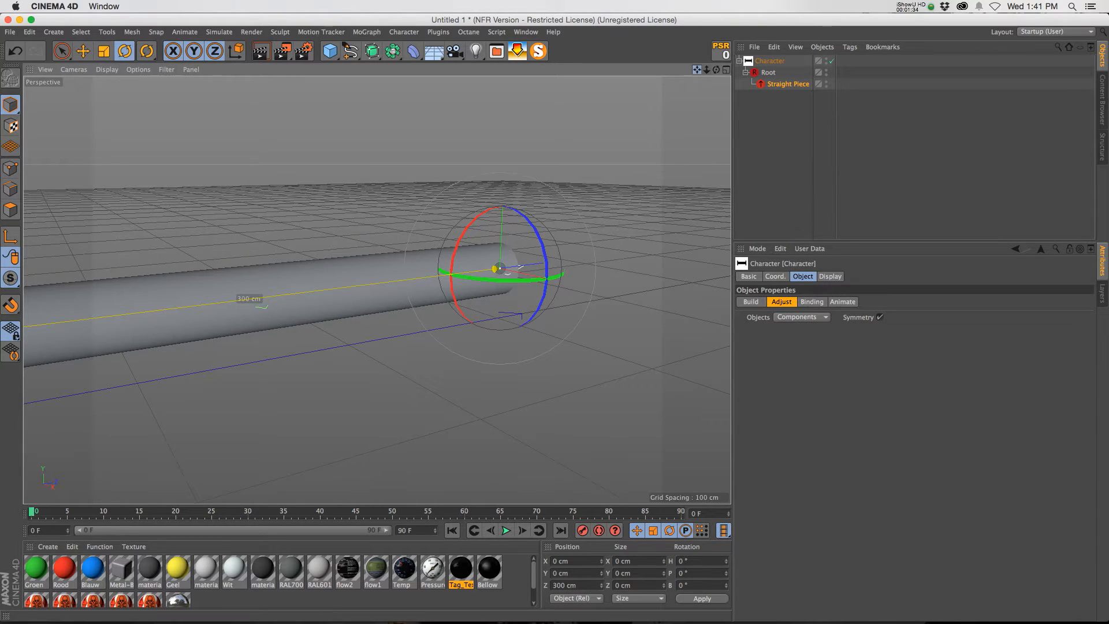
pyautogui.moveTo(697, 69); pyautogui.dragTo(820, 38)
pyautogui.press('e')
pyautogui.moveTo(681, 231); pyautogui.dragTo(459, 266)
pyautogui.scroll(-4, 381, 287)
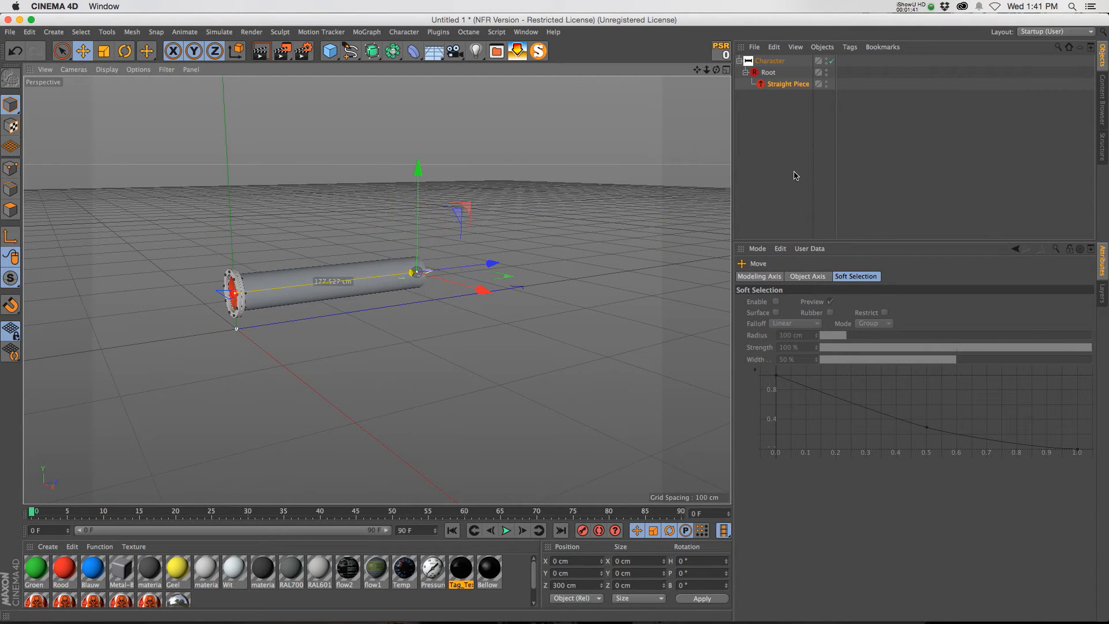
# - Return the character to Build mode and attach an Expander component to the end of the straight piece
pyautogui.click(781, 85)
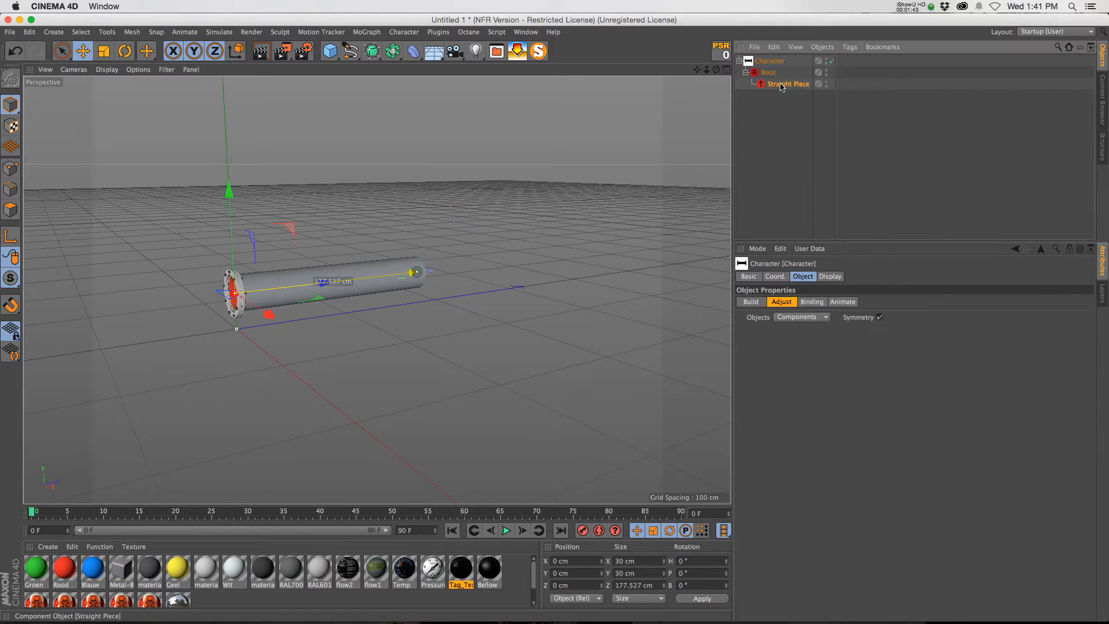
pyautogui.click(750, 302)
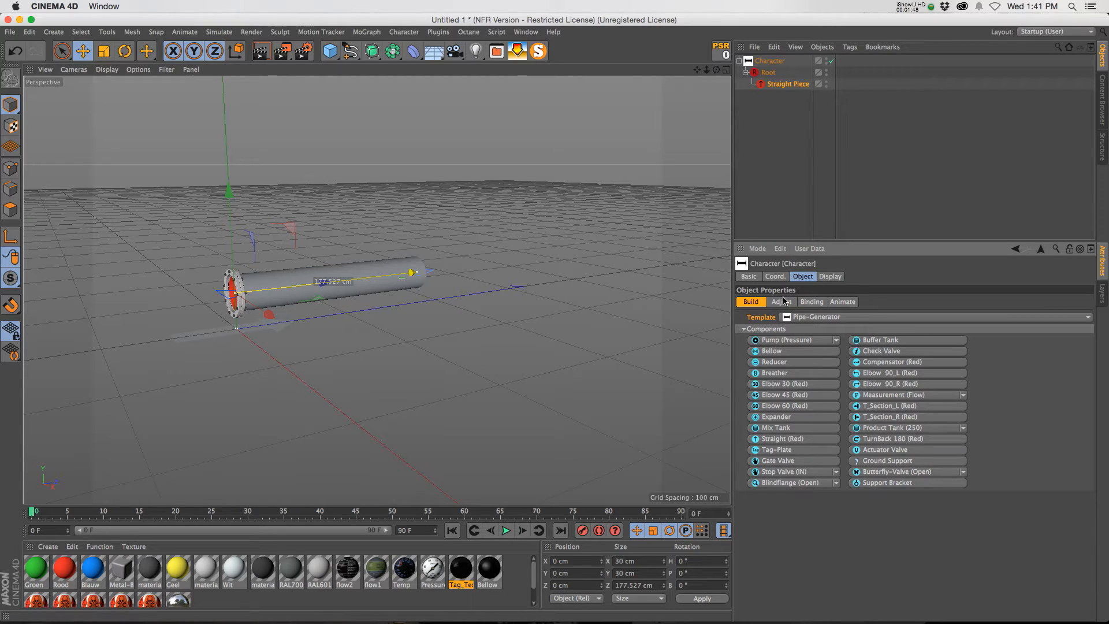
pyautogui.moveTo(716, 69); pyautogui.dragTo(693, 91)
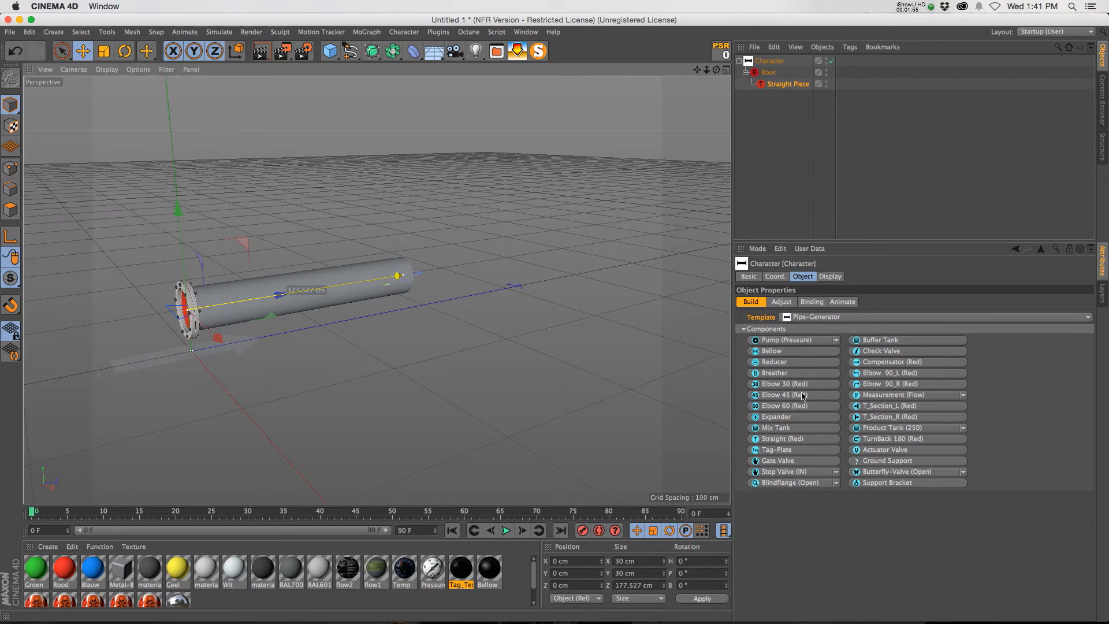
pyautogui.click(768, 417)
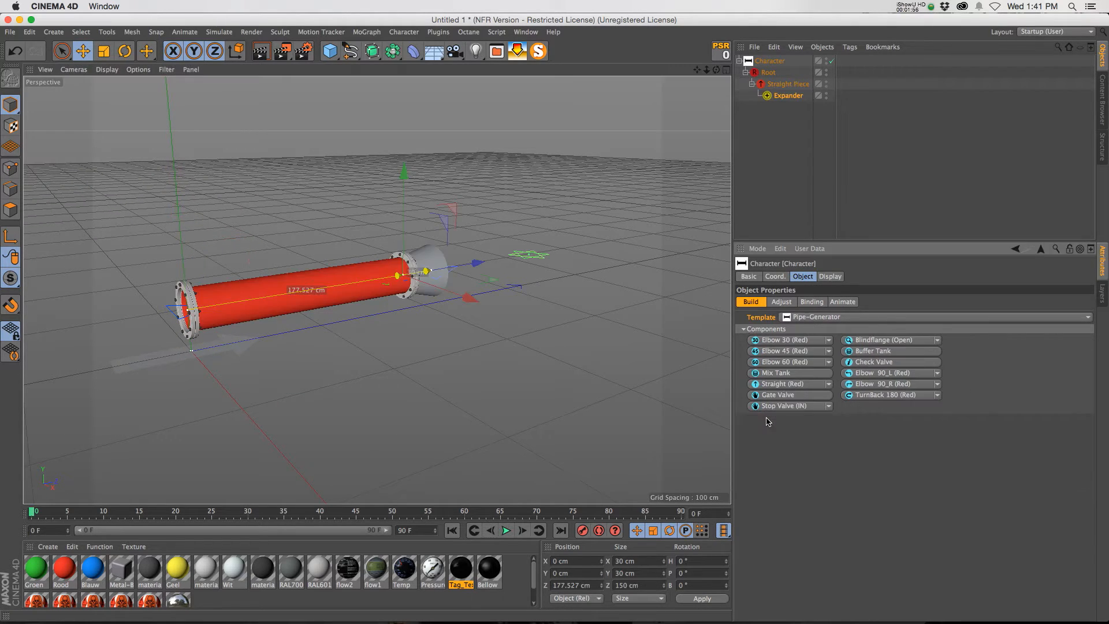
# - Try attaching a Mix Tank component to the expander and undo it
pyautogui.click(775, 373)
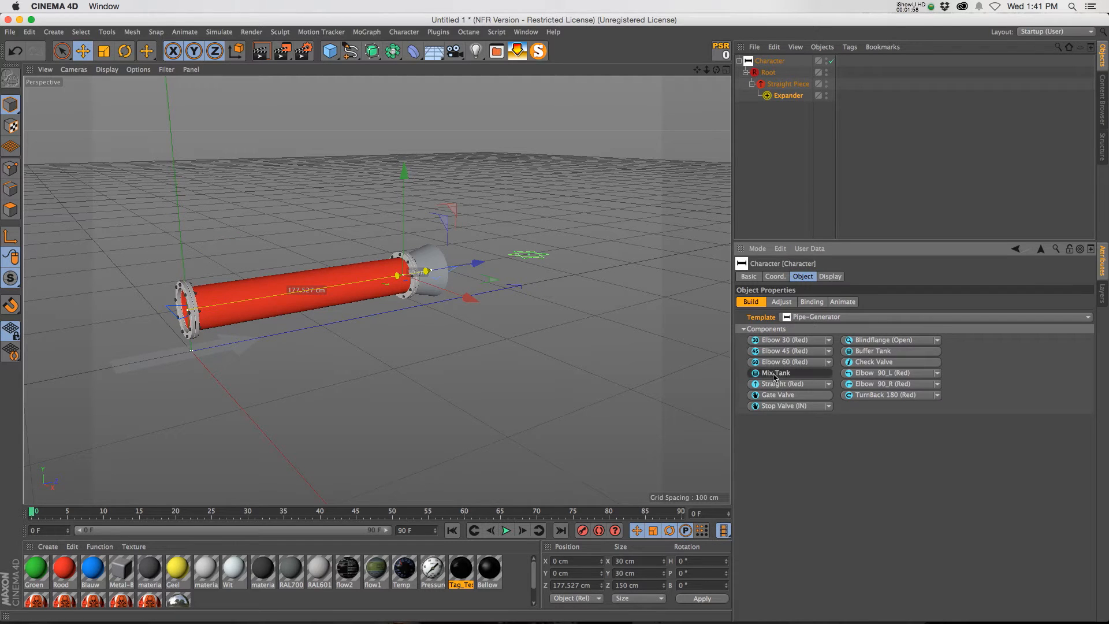
pyautogui.moveTo(706, 70); pyautogui.dragTo(768, 69)
pyautogui.press('super+z')
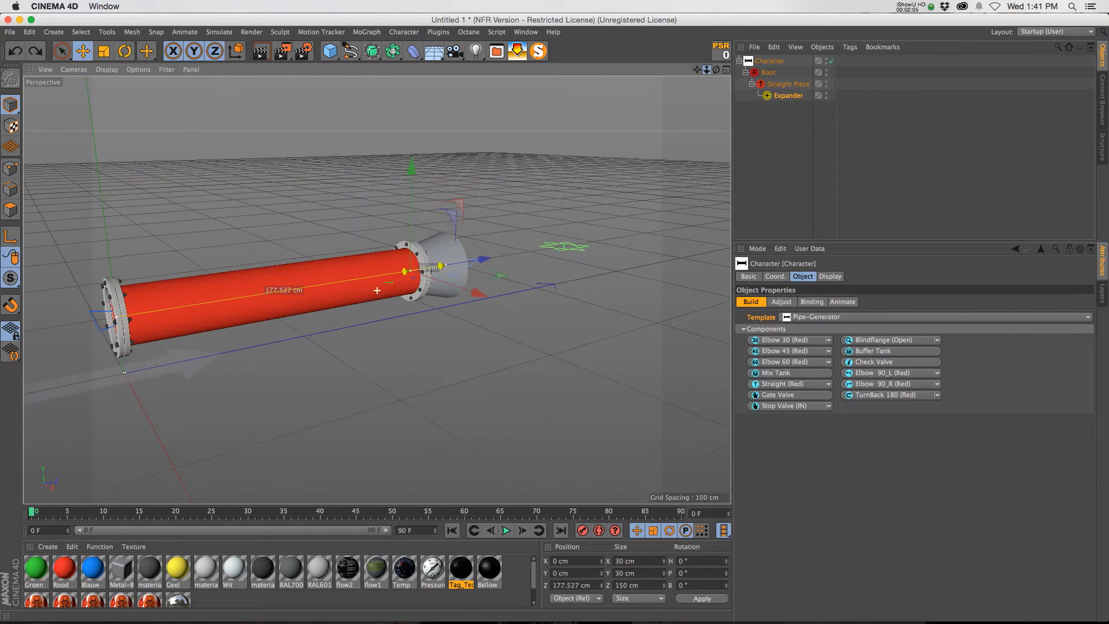
# - Attach a Blindflange (Open) component to the wide end of the expander
pyautogui.click(877, 341)
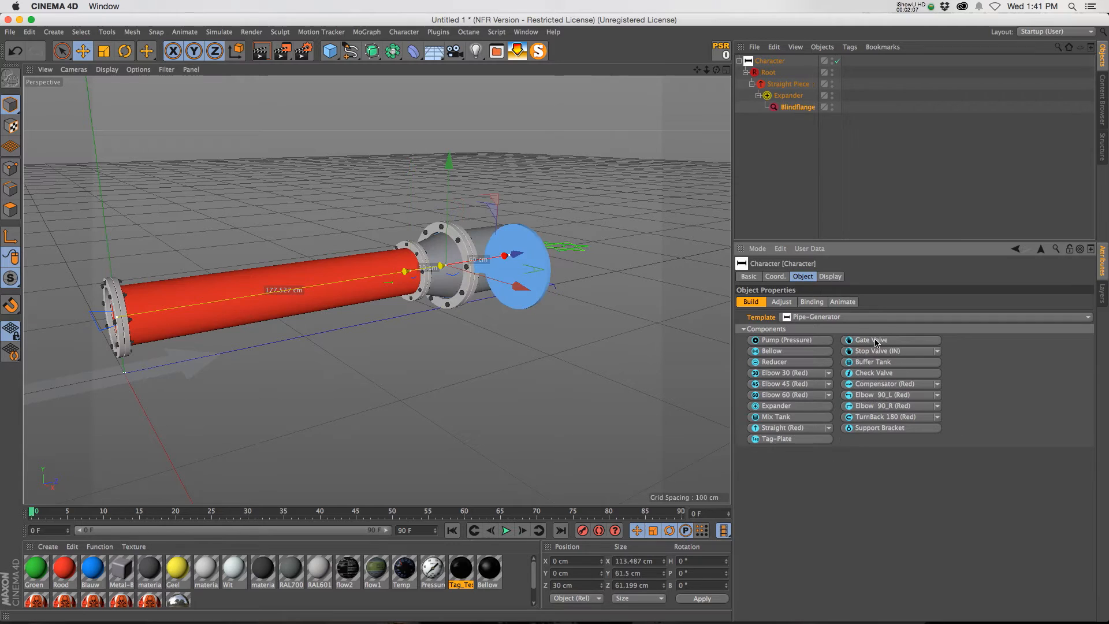
# - Attach a Pump (Pressure) component to the blindflange and a Straight (Red) piece to the pump's outlet
pyautogui.click(771, 340)
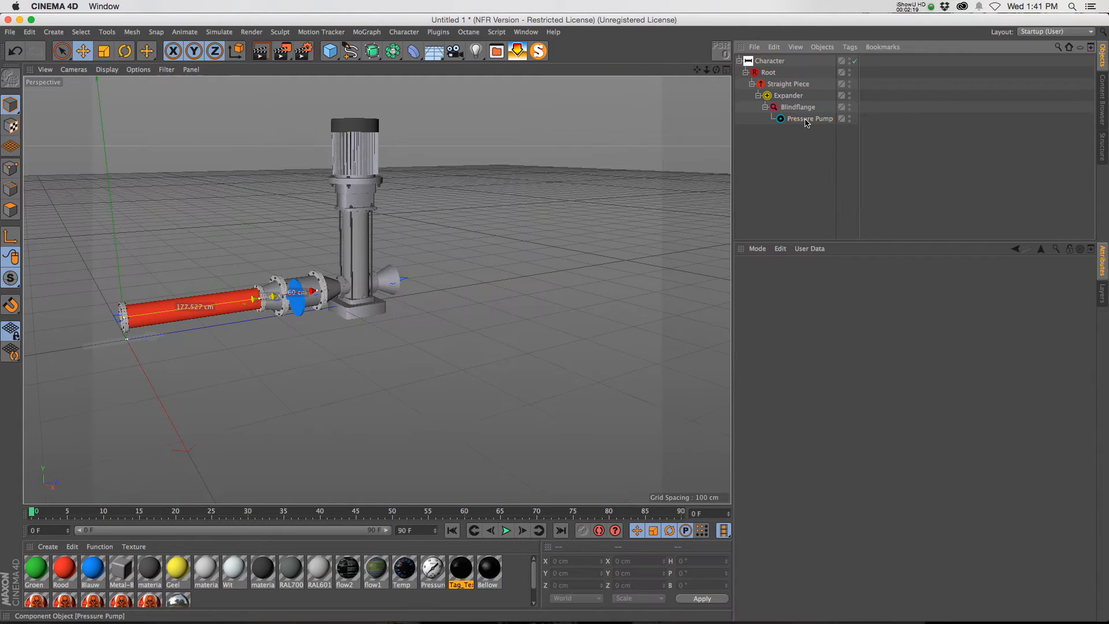
pyautogui.click(808, 120)
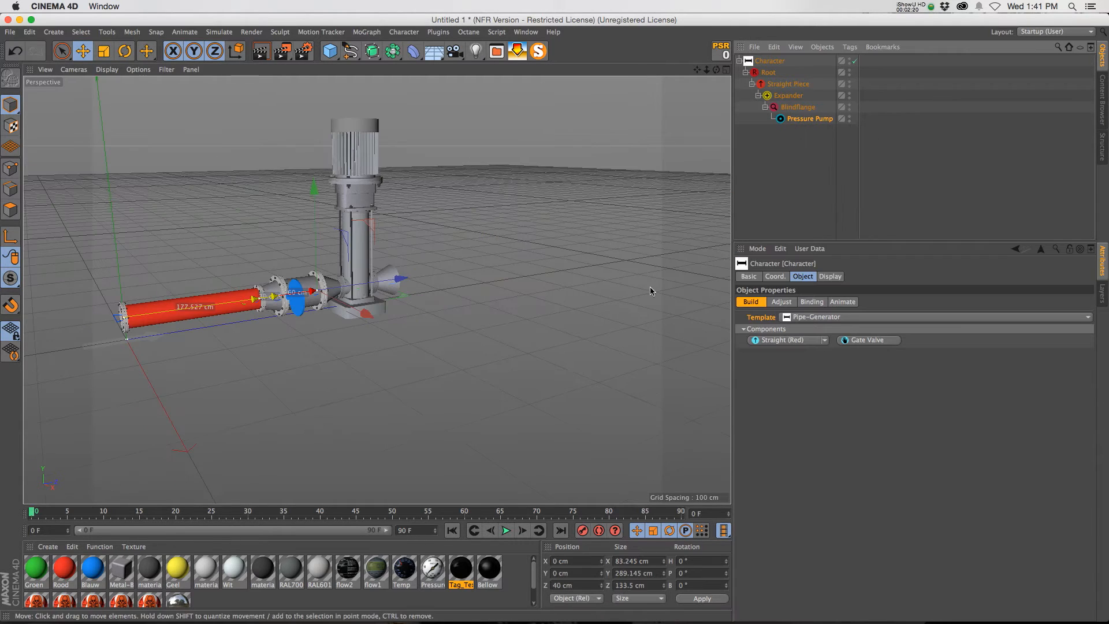
pyautogui.click(790, 340)
# - Curve the pipe upward by adding an Elbow 45, three Elbow 60 components and an Elbow 30 after the straight piece
pyautogui.click(783, 394)
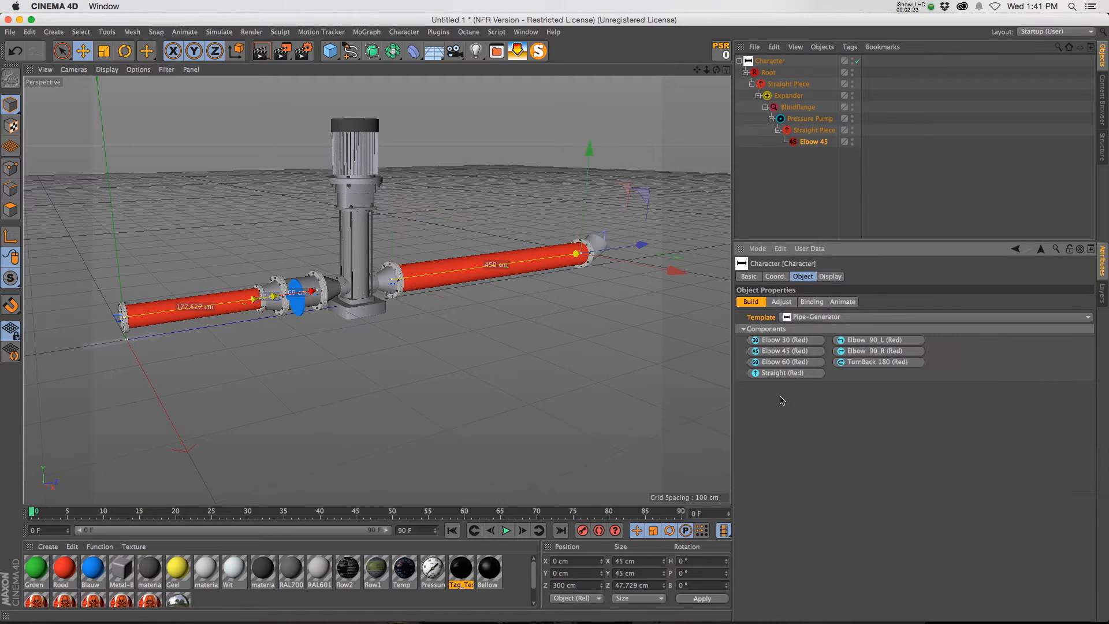
pyautogui.click(785, 362)
pyautogui.click(785, 362)
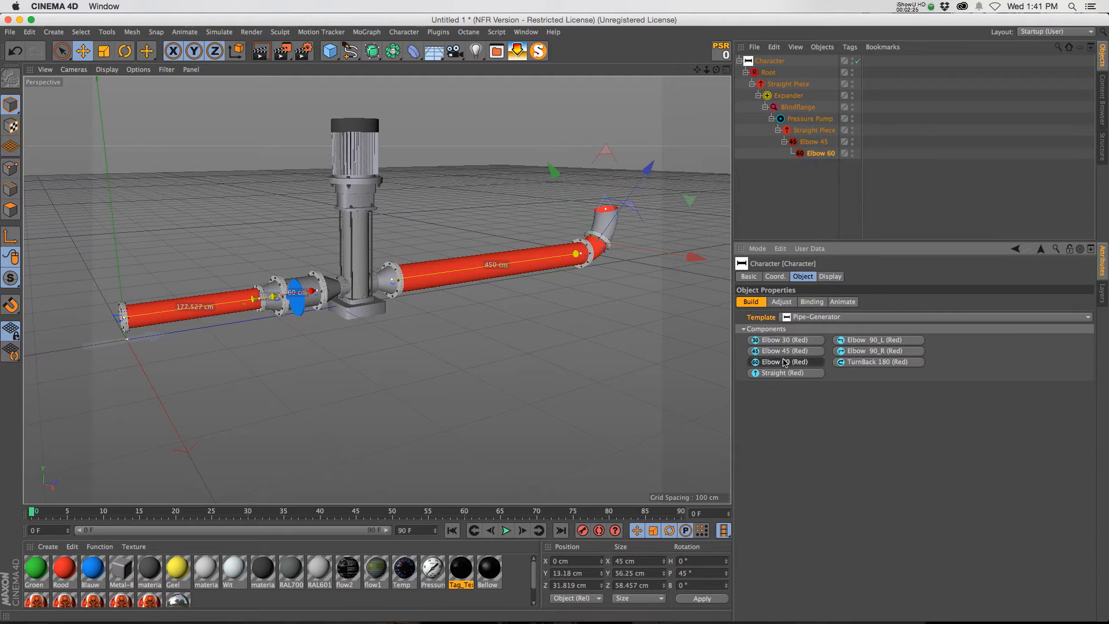
pyautogui.click(785, 362)
pyautogui.click(787, 340)
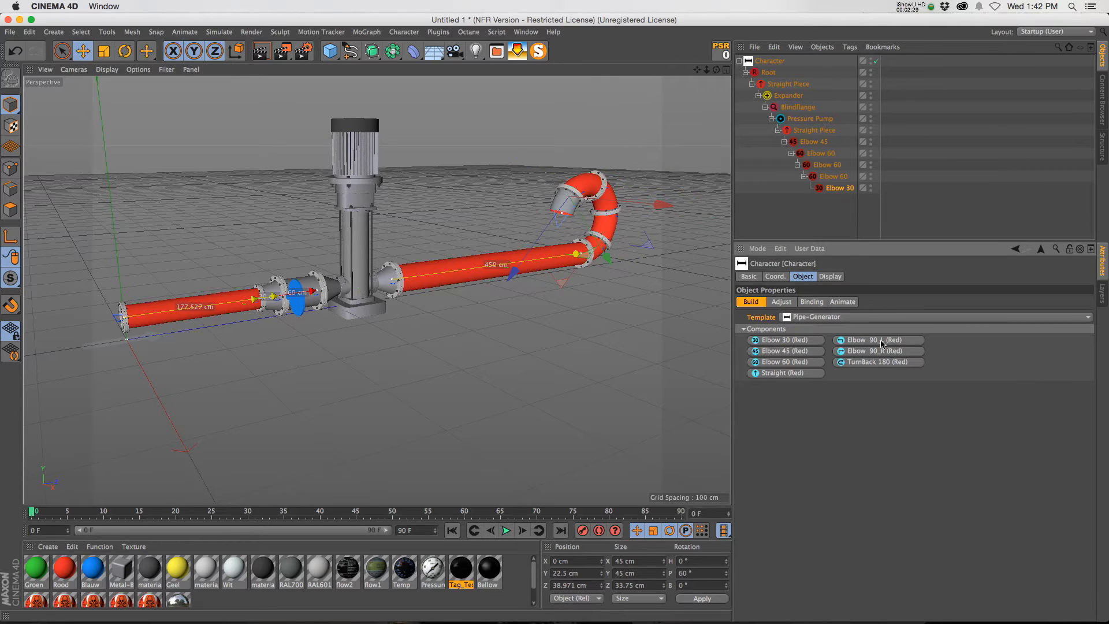
# - Continue the pipe with an Elbow 90_L, a Check Valve and a Straight (Red) piece
pyautogui.click(875, 341)
pyautogui.click(887, 341)
pyautogui.keyDown('alt'); pyautogui.moveTo(538, 209); pyautogui.dragTo(295, 236); pyautogui.keyUp('alt')
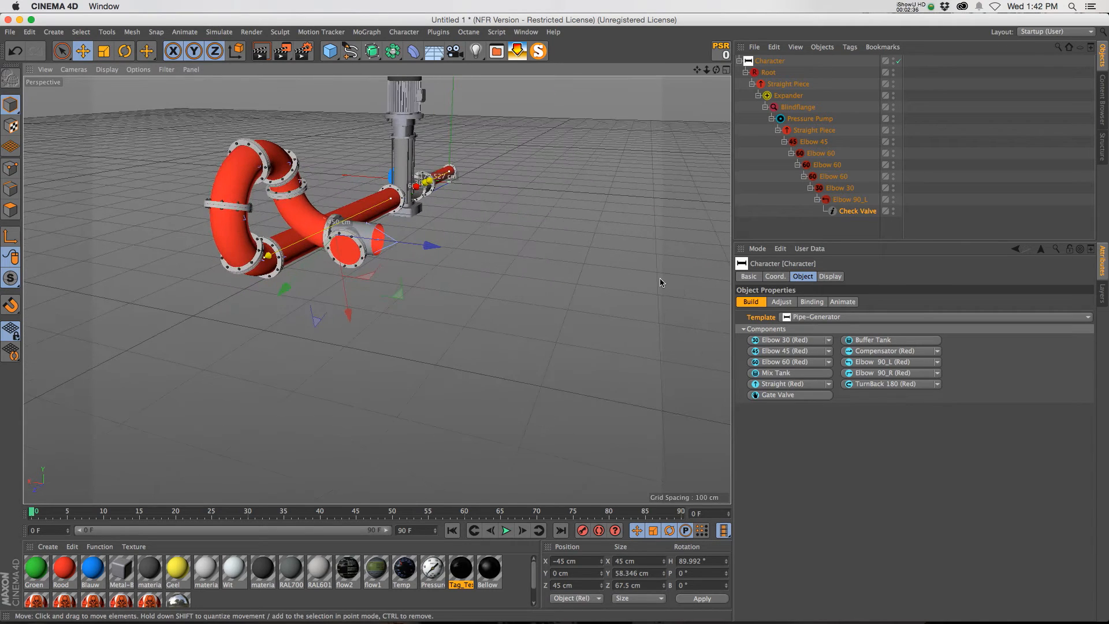
pyautogui.click(780, 385)
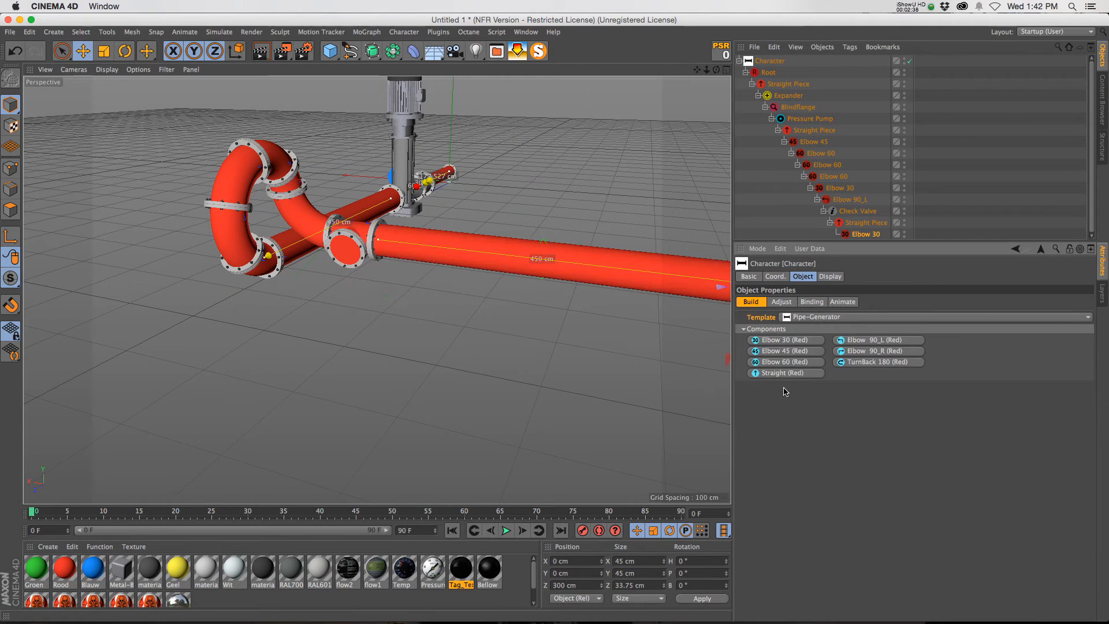
# - Extend the pipe with an Elbow 30 and a Straight (Red) piece carrying a T_Section_L with a Butterfly-Valve (Open)
pyautogui.click(782, 376)
pyautogui.moveTo(707, 70)
pyautogui.mouseDown()
pyautogui.moveTo(714, 49)
pyautogui.moveTo(698, 72)
pyautogui.mouseUp()
pyautogui.click(881, 406)
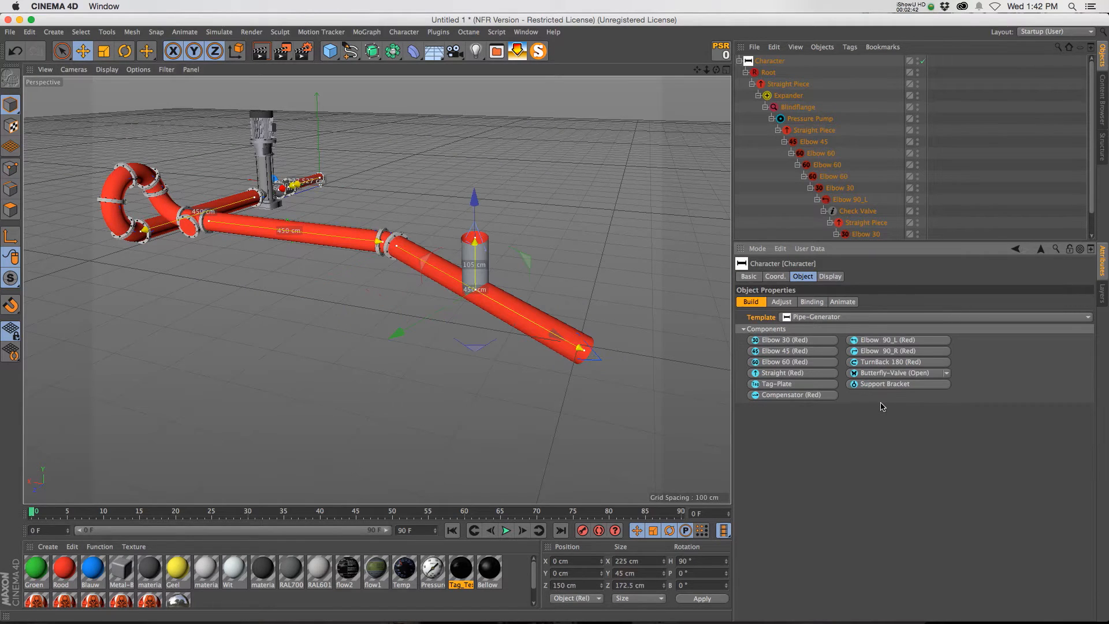
pyautogui.click(878, 375)
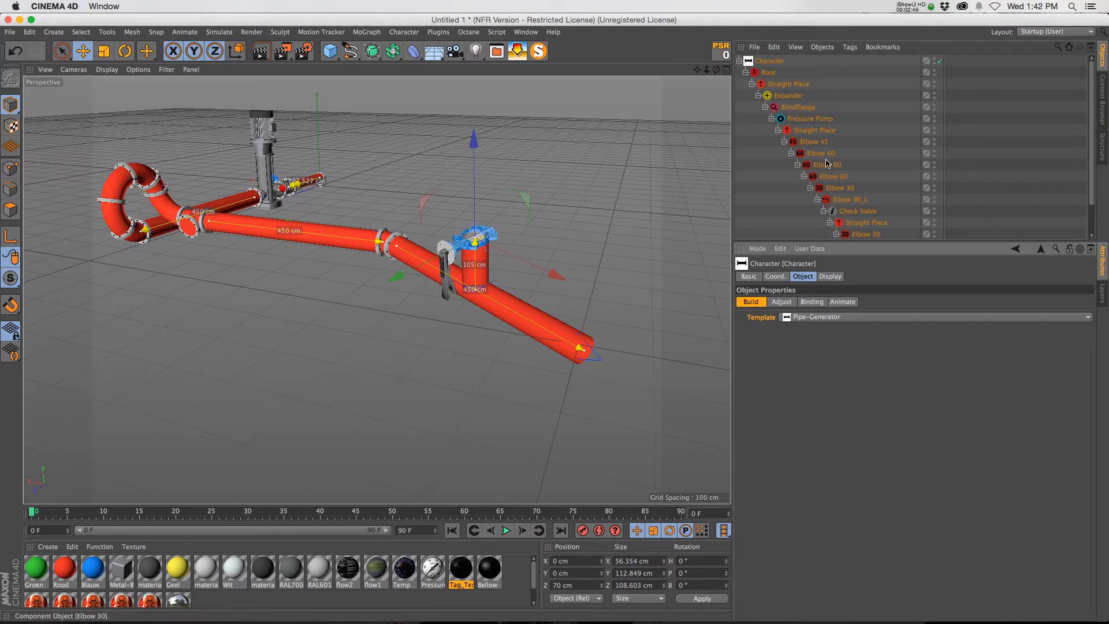
# - In Adjust mode, move the butterfly valve down along the T-section's vertical branch
pyautogui.scroll(-2, 792, 114)
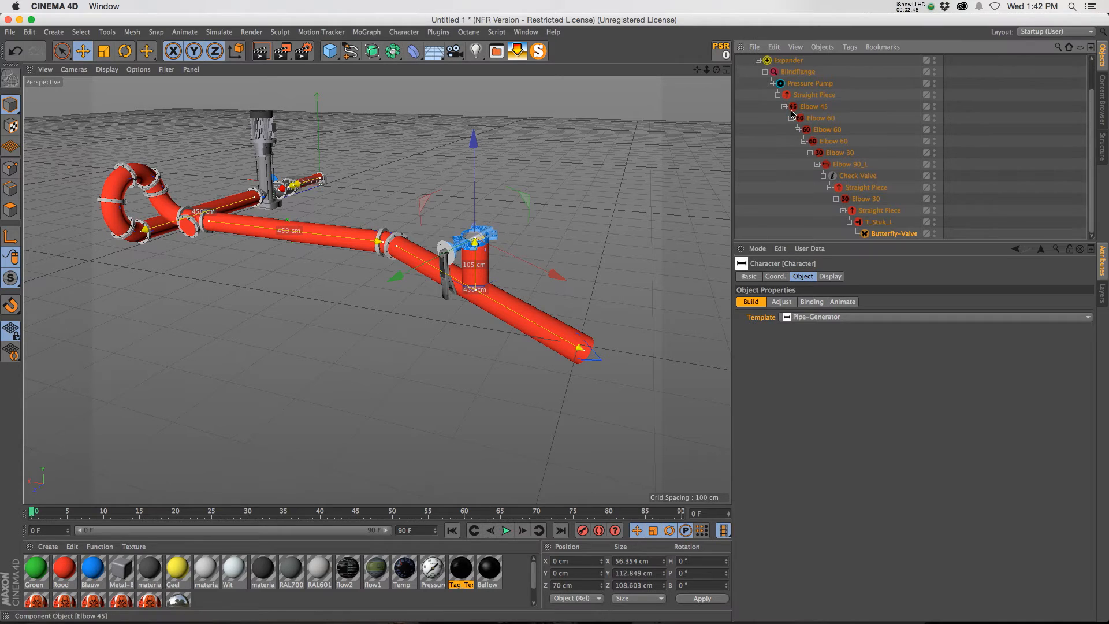
pyautogui.click(776, 301)
pyautogui.moveTo(473, 145); pyautogui.dragTo(473, 182)
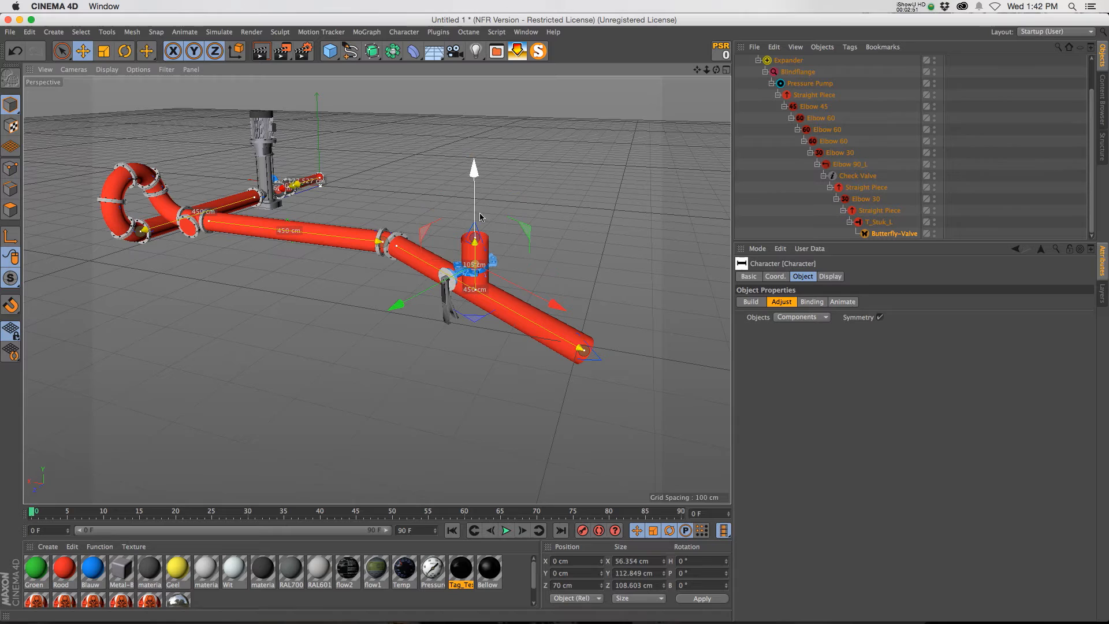
# - Return the character to Build mode and attach a Straight (Red) piece on top of the T-section's branch
pyautogui.click(880, 223)
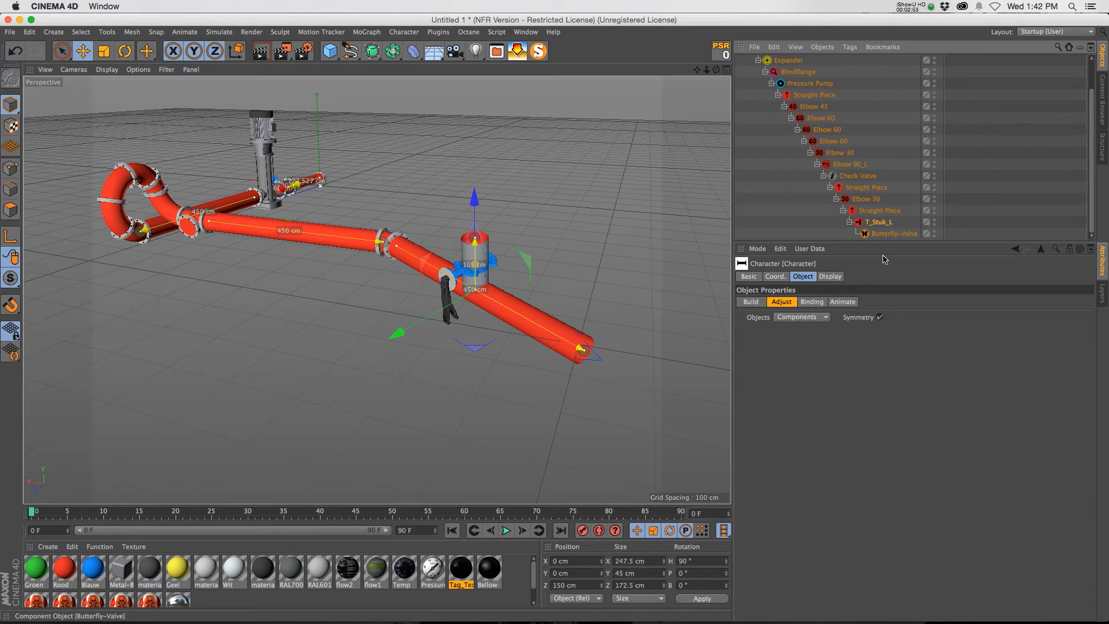
pyautogui.click(759, 303)
pyautogui.click(789, 375)
pyautogui.moveTo(706, 69); pyautogui.dragTo(636, 144)
pyautogui.keyDown('alt'); pyautogui.moveTo(251, 298); pyautogui.dragTo(291, 290); pyautogui.keyUp('alt')
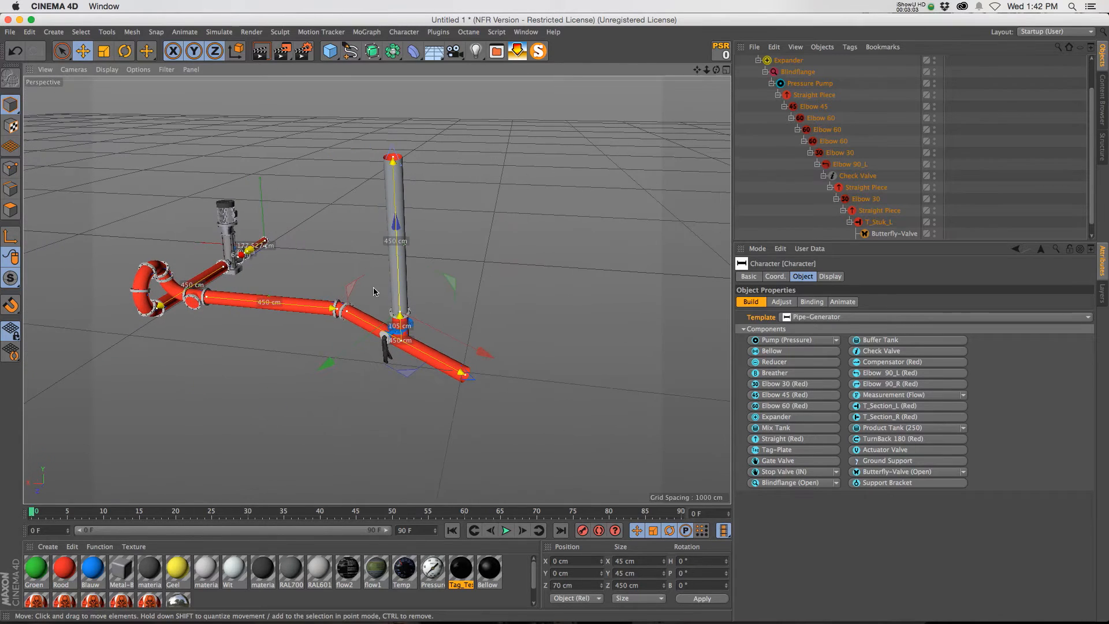
# - Attach a Breather to the vertical straight pipe and move it higher along the pipe in Adjust mode
pyautogui.click(770, 372)
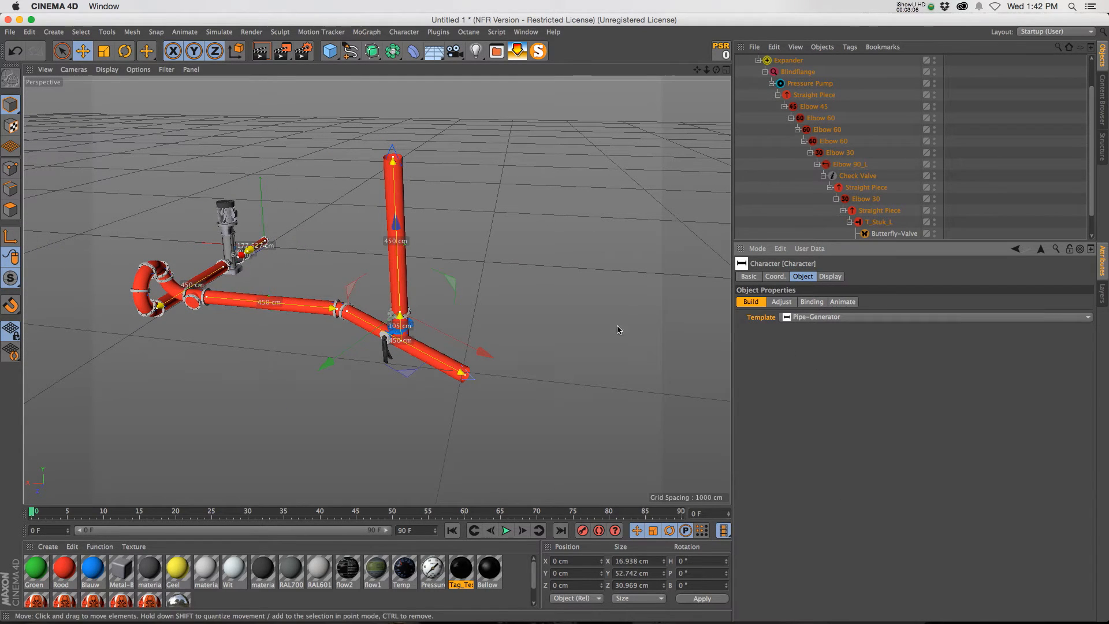
pyautogui.scroll(-2, 893, 234)
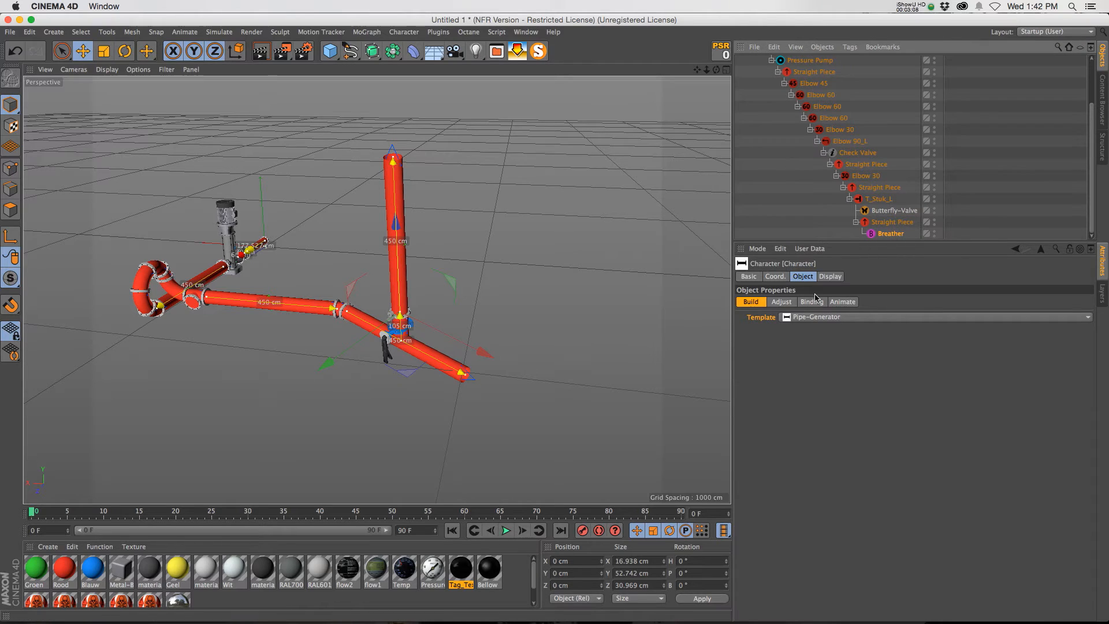
pyautogui.click(781, 301)
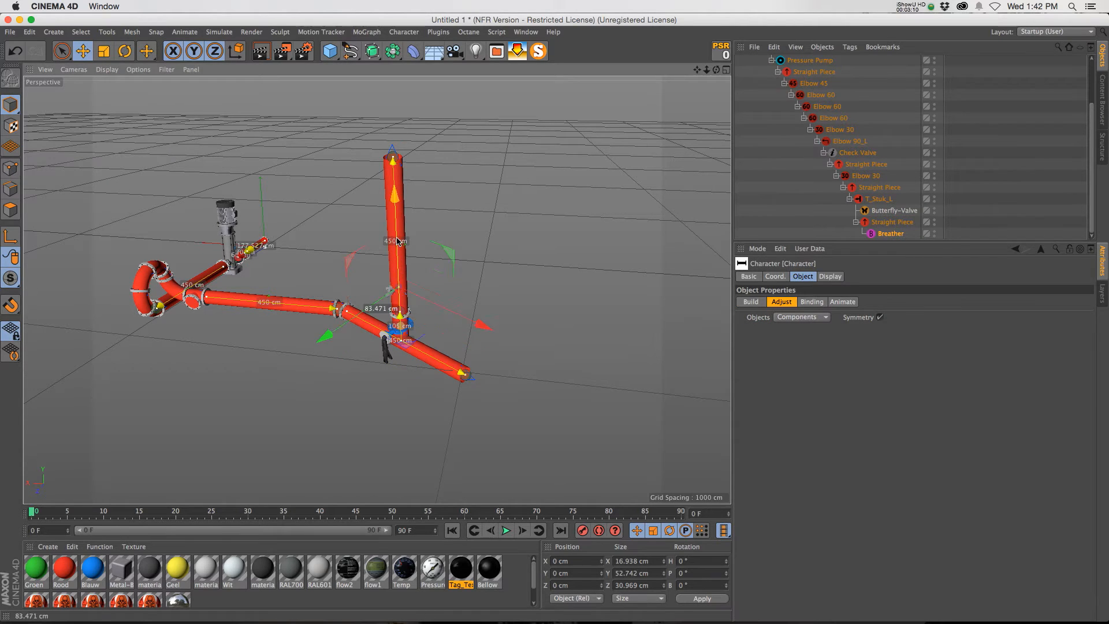
pyautogui.scroll(2, 375, 214)
pyautogui.scroll(3, 375, 213)
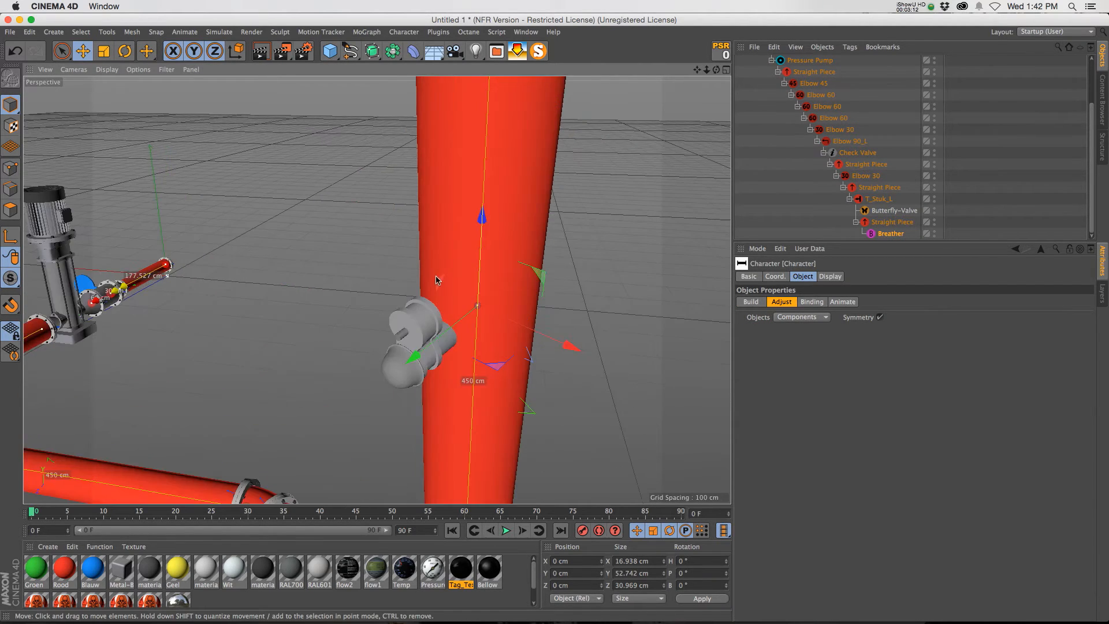
pyautogui.moveTo(476, 250); pyautogui.dragTo(481, 157)
pyautogui.scroll(-3, 481, 157)
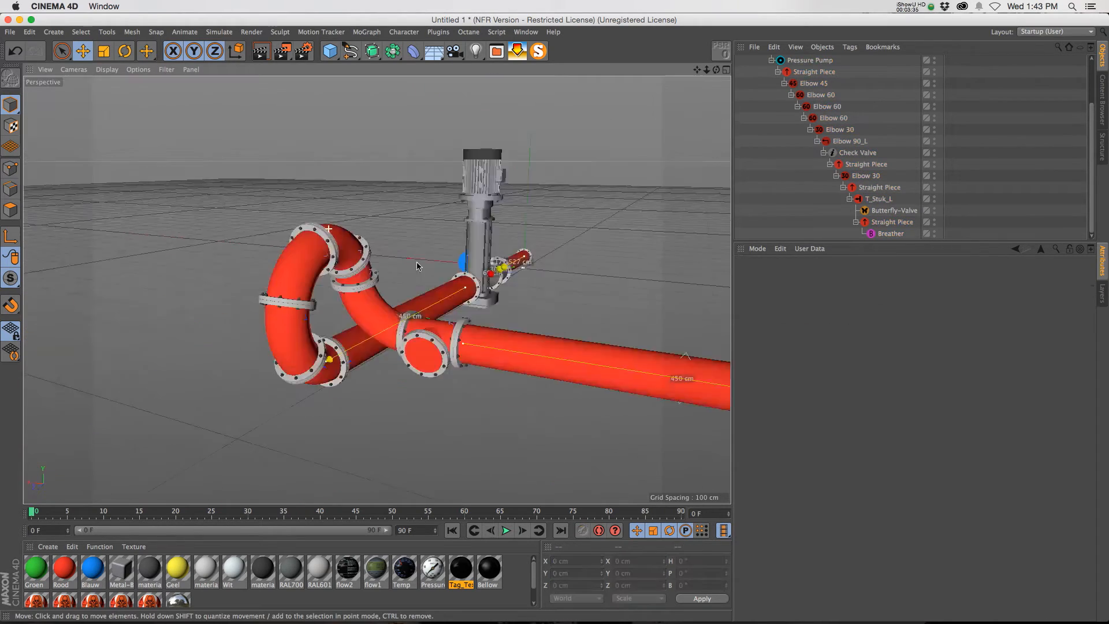
# - Delete all components beyond the straight piece that follows the Check Valve, from the Breather back to the Elbow 30
pyautogui.keyDown('alt'); pyautogui.moveTo(417, 262); pyautogui.dragTo(693, 265); pyautogui.keyUp('alt')
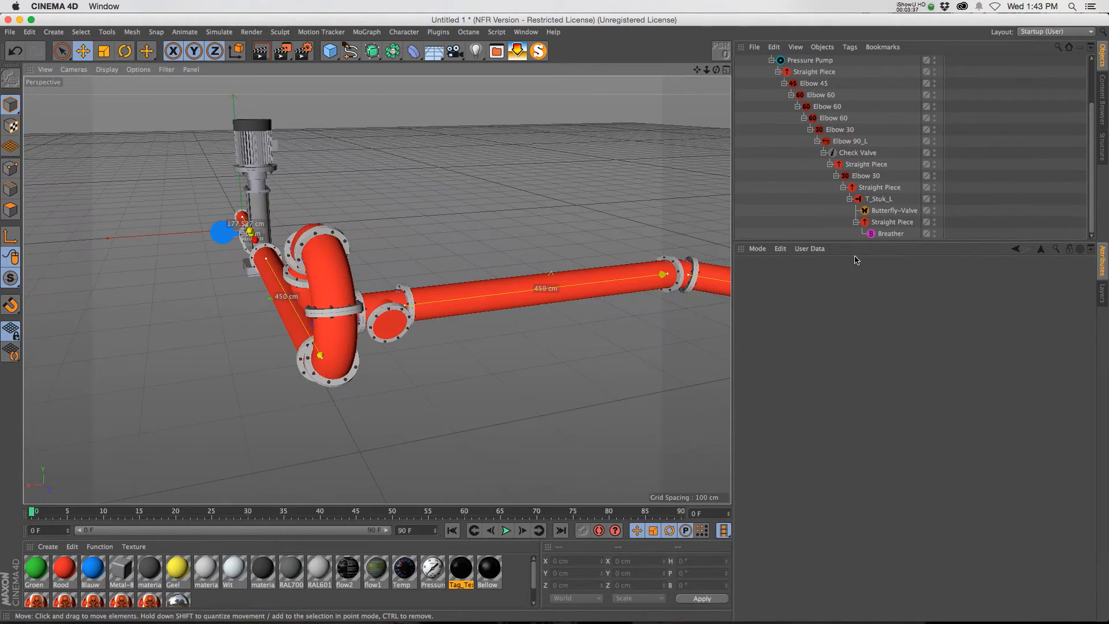
pyautogui.moveTo(717, 70); pyautogui.dragTo(612, 70)
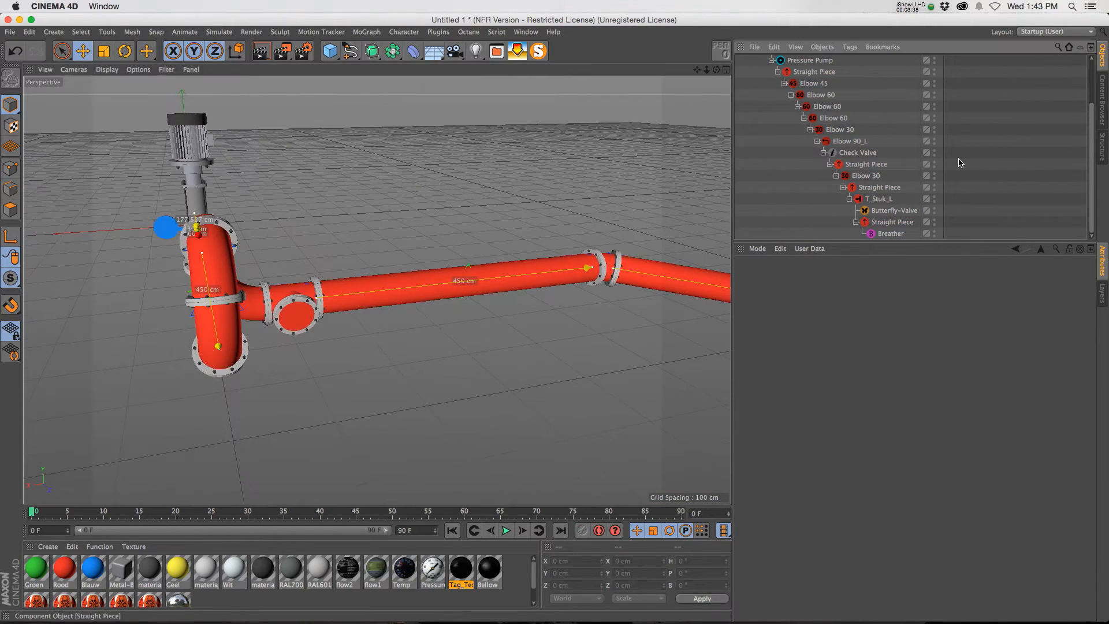
pyautogui.click(888, 234)
pyautogui.press('Delete')
pyautogui.click(877, 232)
pyautogui.press('Delete')
pyautogui.click(877, 231)
pyautogui.press('Delete')
pyautogui.click(868, 232)
pyautogui.press('Delete')
pyautogui.click(872, 224)
pyautogui.press('Delete')
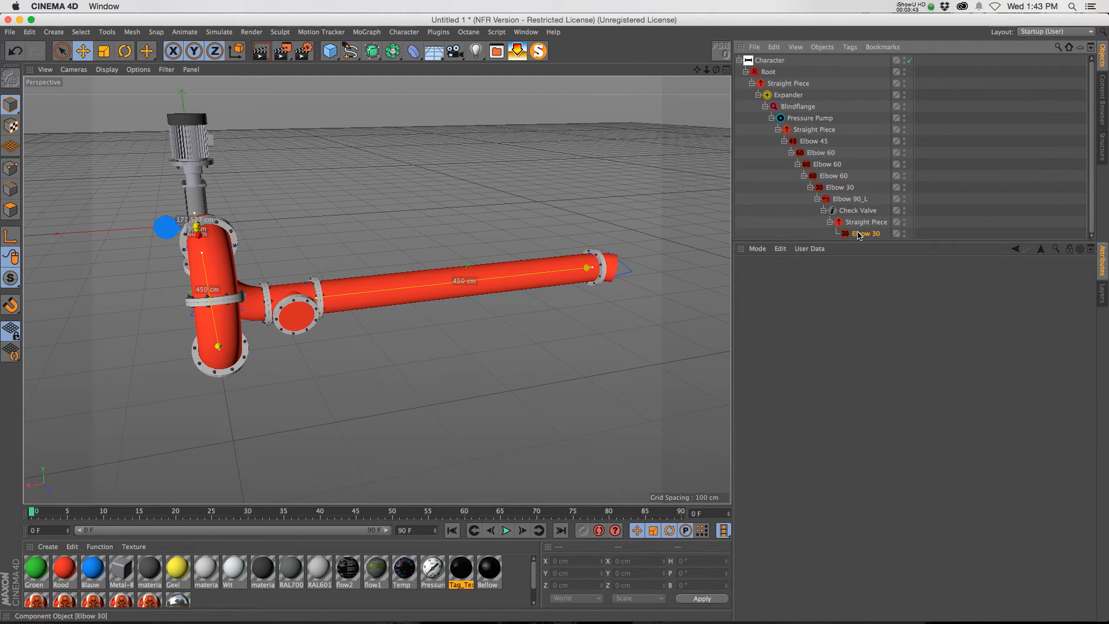
# - In Adjust mode, shorten the straight piece after the Check Valve to about 163 cm
pyautogui.click(860, 228)
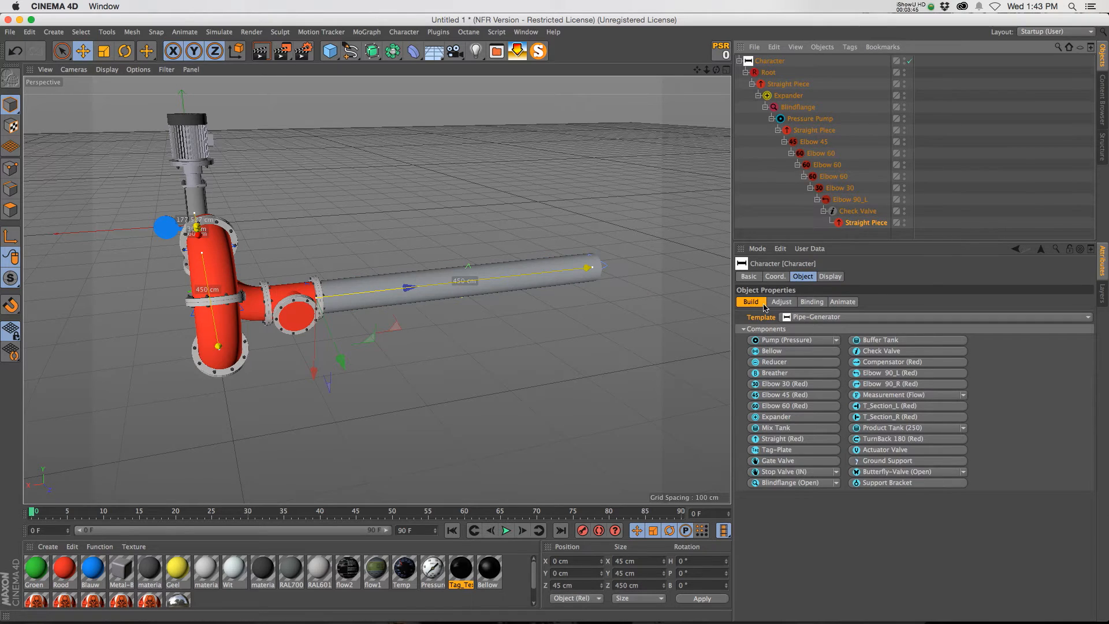
pyautogui.click(590, 267)
pyautogui.moveTo(632, 265); pyautogui.dragTo(470, 283)
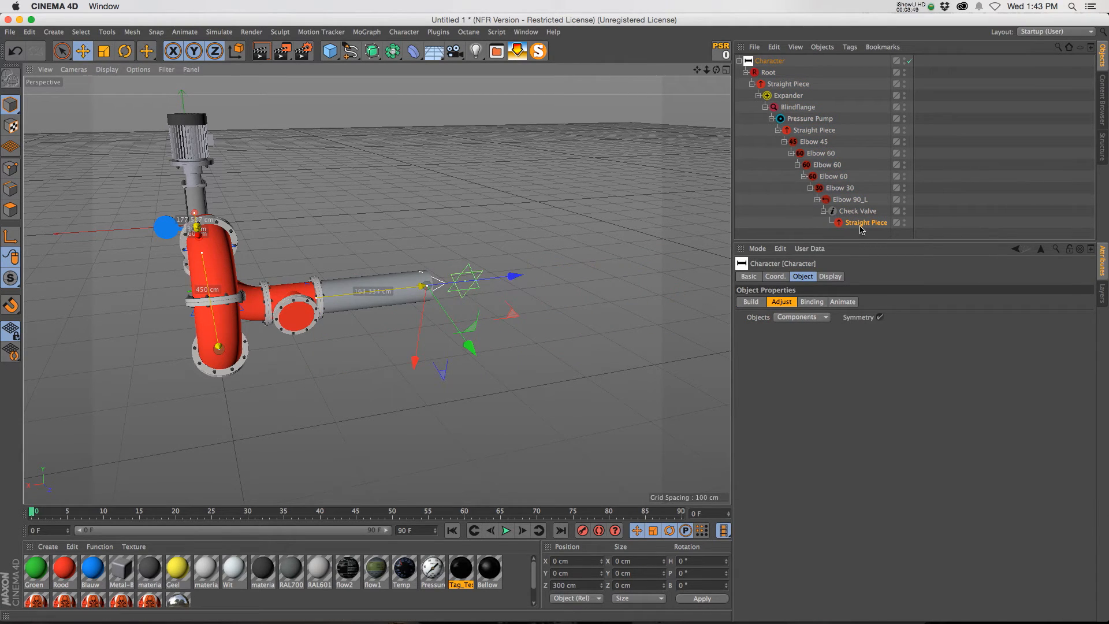
# - Return to Build mode and add an Elbow 30 and two Elbow 45 components to the shortened pipe's end
pyautogui.click(751, 302)
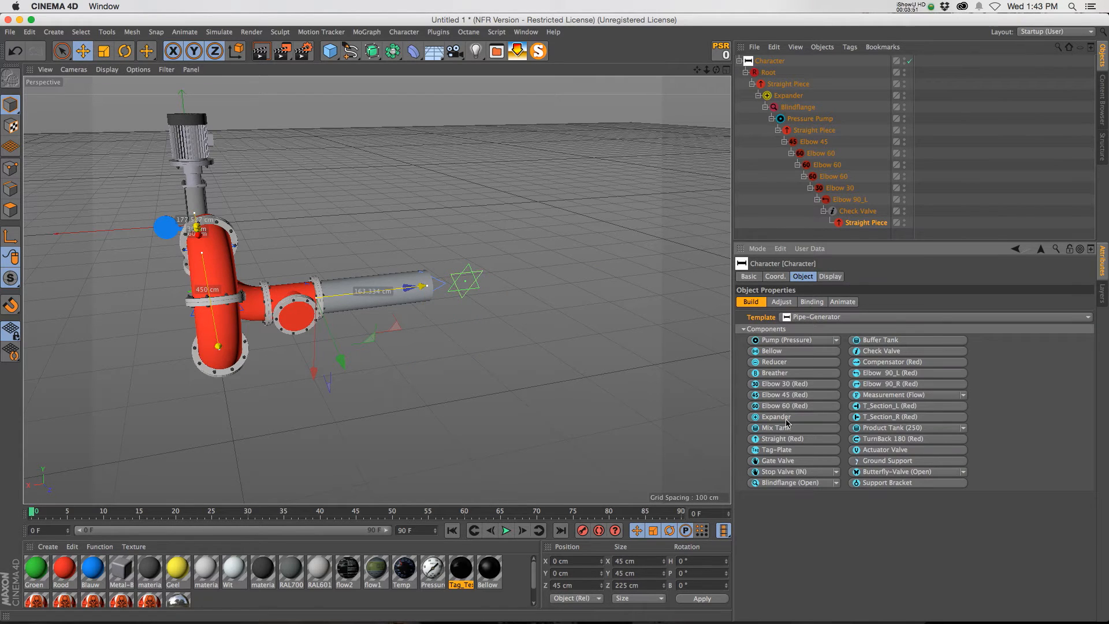
pyautogui.click(779, 385)
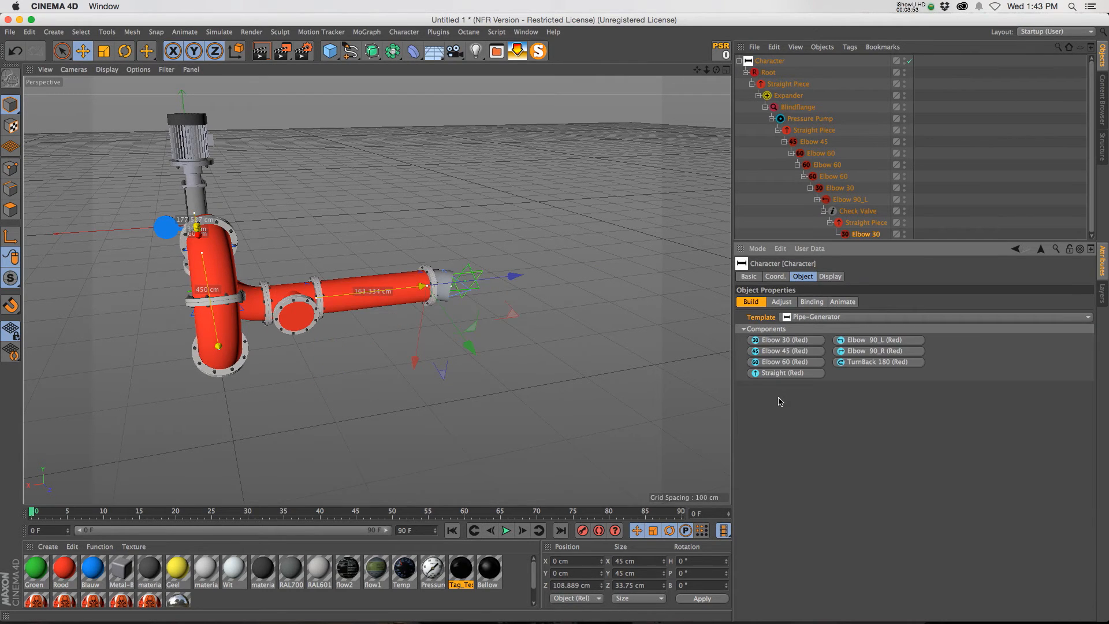
pyautogui.click(786, 352)
pyautogui.click(785, 353)
pyautogui.keyDown('alt'); pyautogui.moveTo(386, 300); pyautogui.dragTo(319, 198); pyautogui.keyUp('alt')
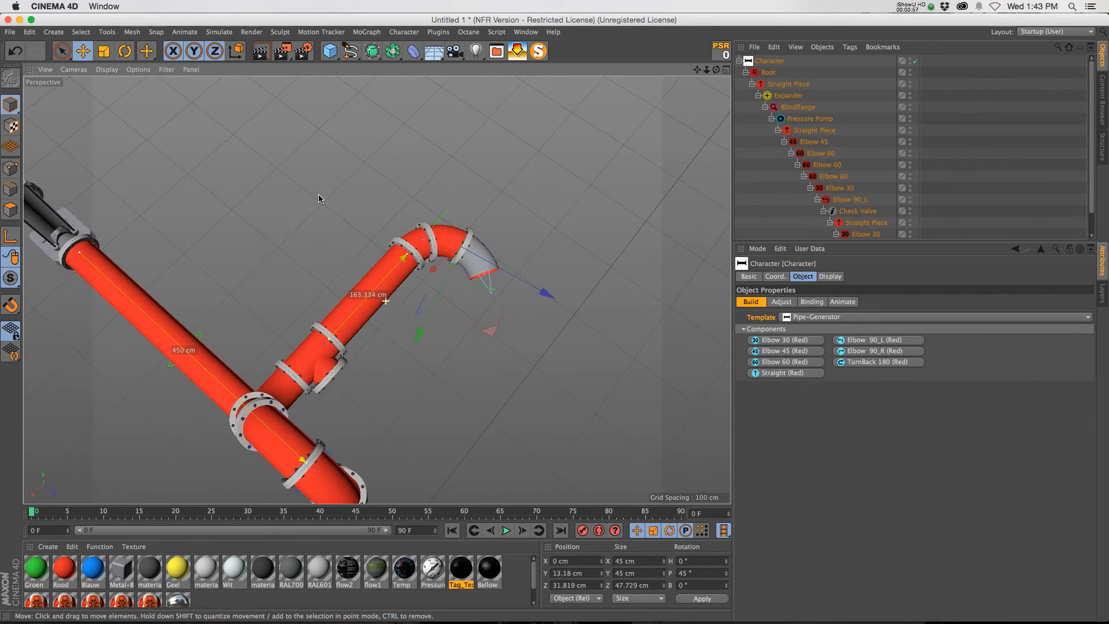
# - Attach a Straight (Red) piece after the last elbow and a Stop Valve (IN) at its end
pyautogui.click(785, 373)
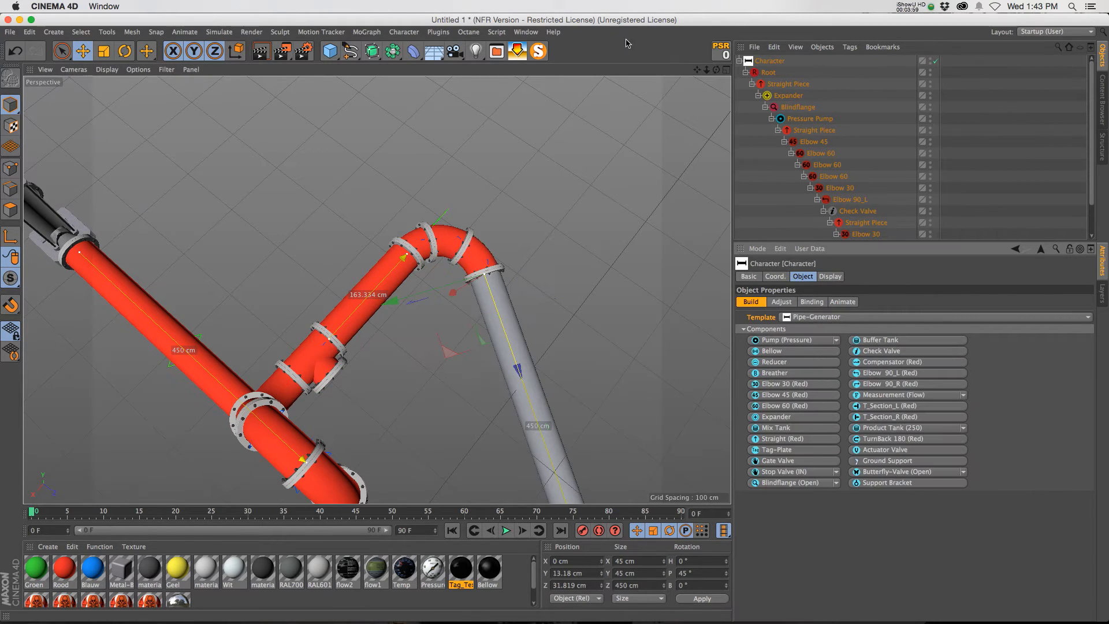
pyautogui.moveTo(698, 73); pyautogui.dragTo(624, 0)
pyautogui.keyDown('alt'); pyautogui.moveTo(374, 243); pyautogui.dragTo(457, 292); pyautogui.keyUp('alt')
pyautogui.click(781, 473)
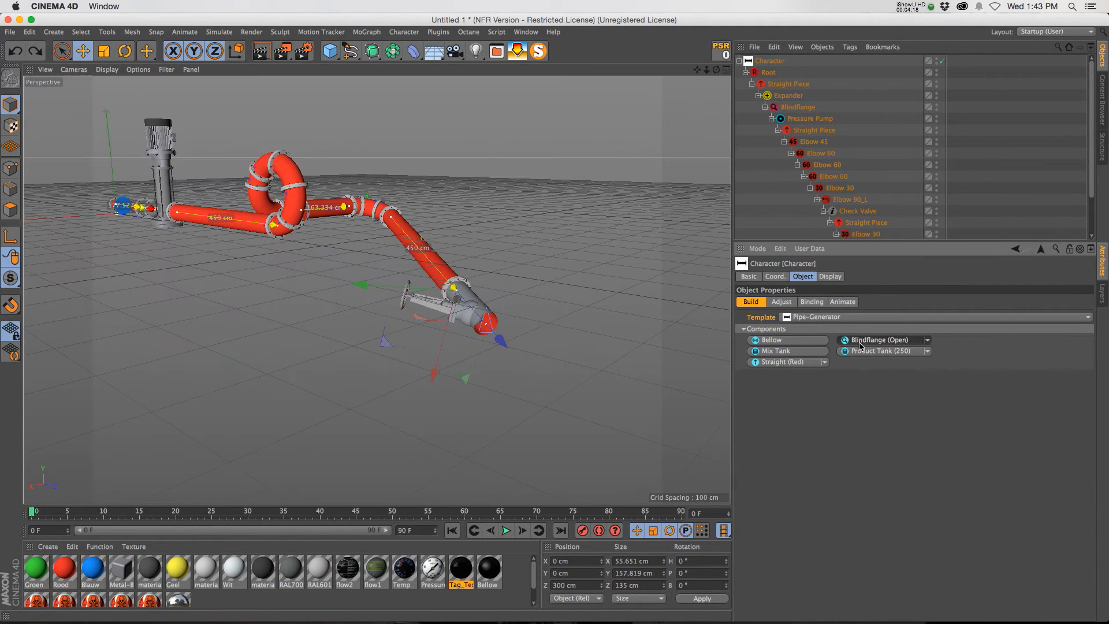
# - Extend the line from the stop valve with a Blindflange (Open), a second Stop Valve (IN) and a Straight (Red) piece
pyautogui.click(862, 351)
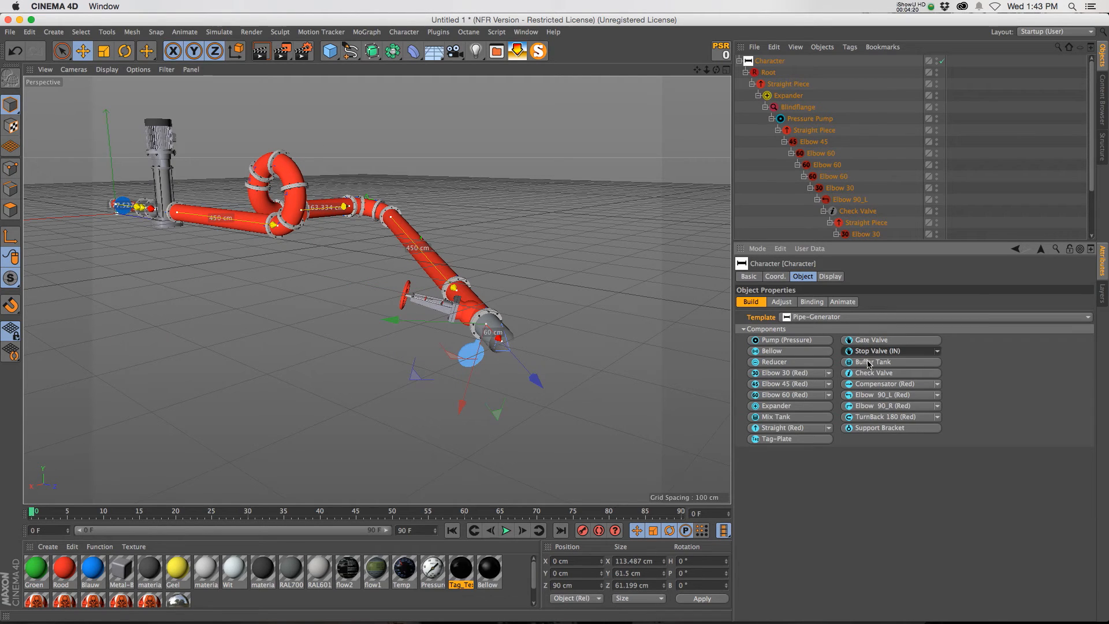
pyautogui.click(869, 362)
pyautogui.click(787, 362)
# - Inspect the finished pipe assembly and render a preview of it in the perspective view
pyautogui.moveTo(715, 70); pyautogui.dragTo(303, 213)
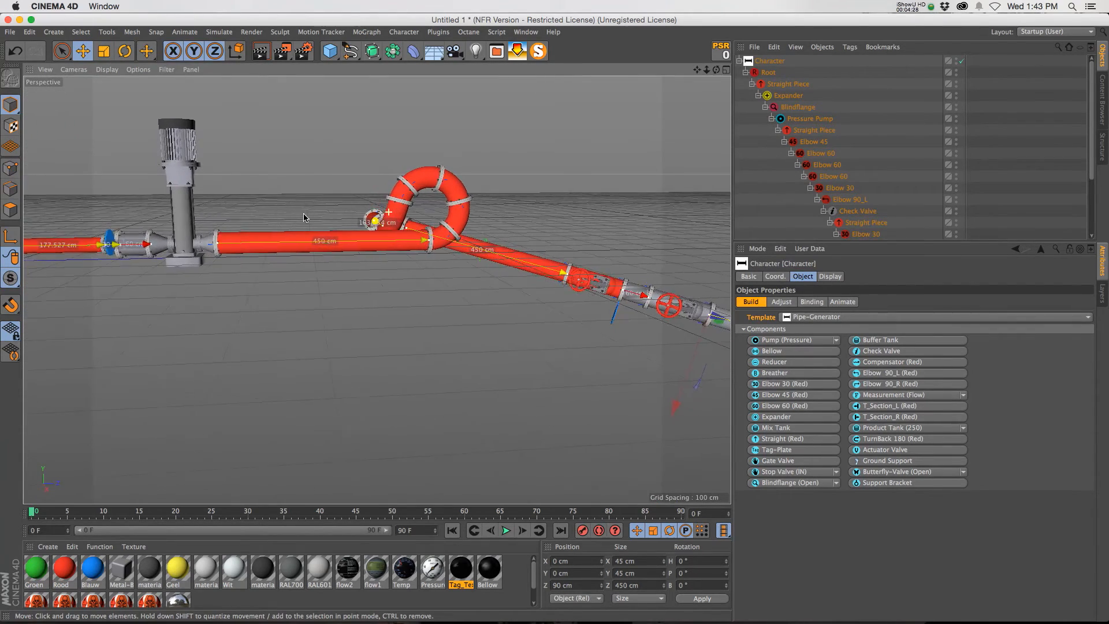
pyautogui.scroll(2, 374, 245)
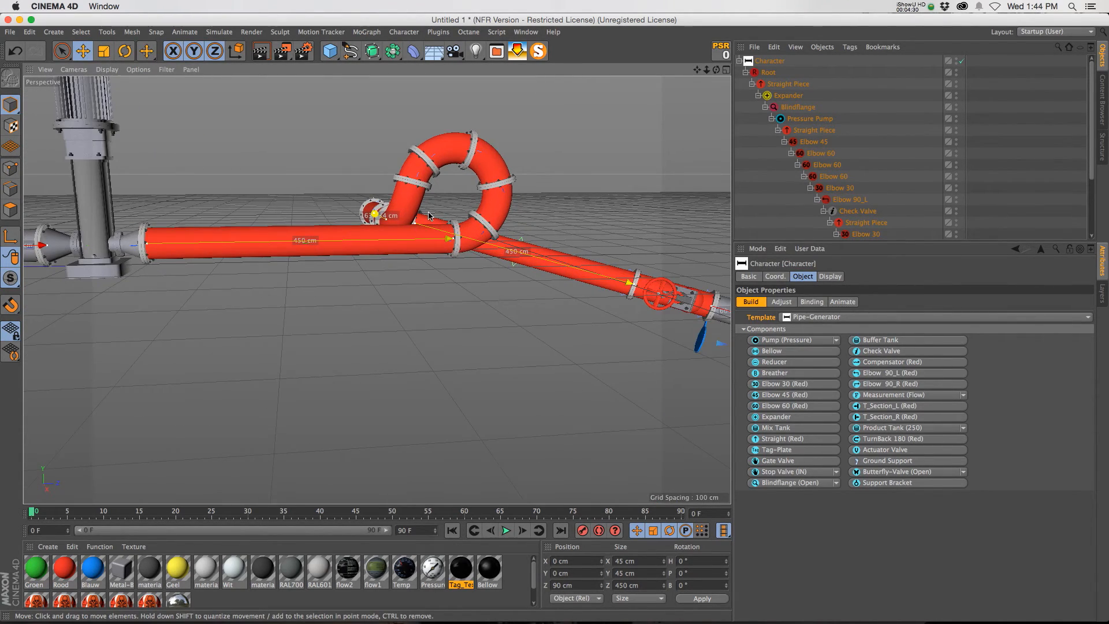
pyautogui.scroll(-2, 439, 210)
pyautogui.keyDown('alt'); pyautogui.moveTo(502, 254); pyautogui.dragTo(598, 284); pyautogui.keyUp('alt')
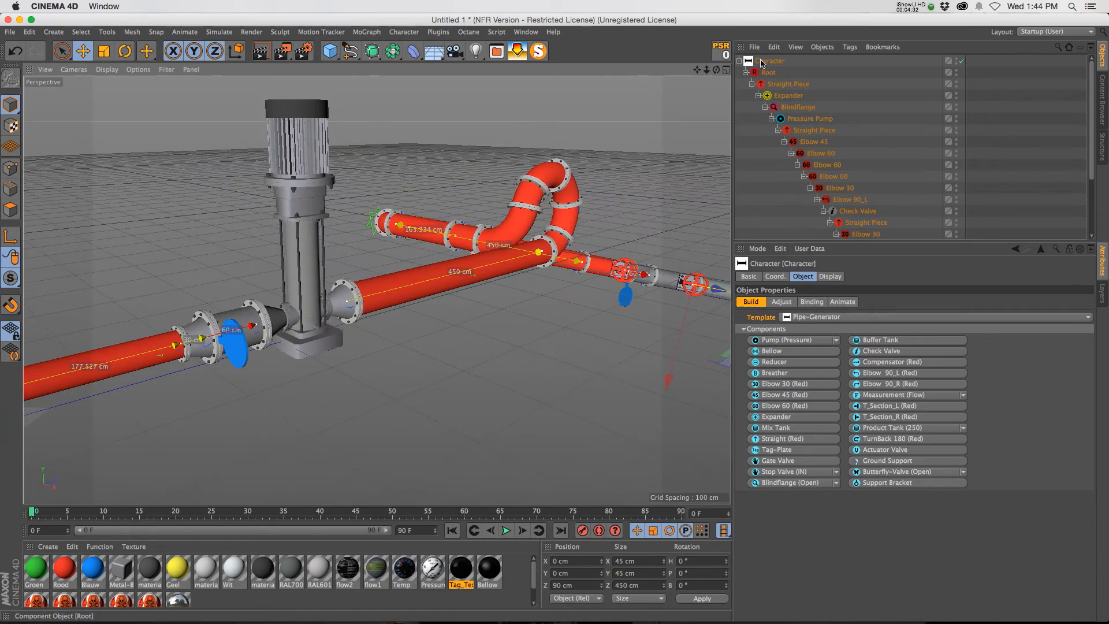
pyautogui.moveTo(709, 70); pyautogui.dragTo(734, 73)
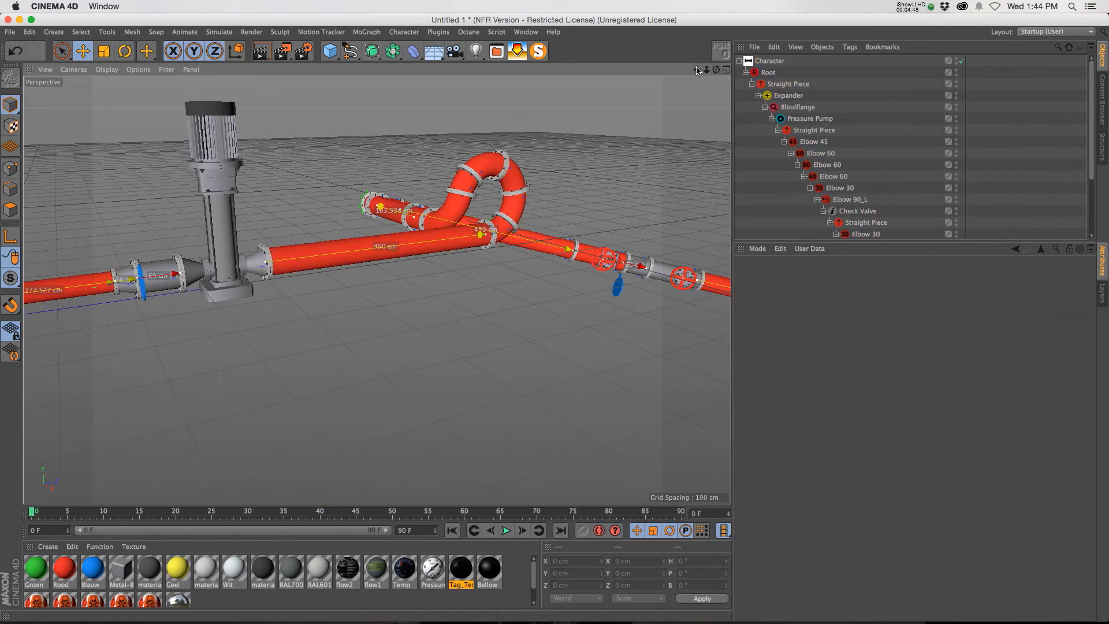
pyautogui.moveTo(697, 70); pyautogui.dragTo(641, 62)
pyautogui.press('super+r')
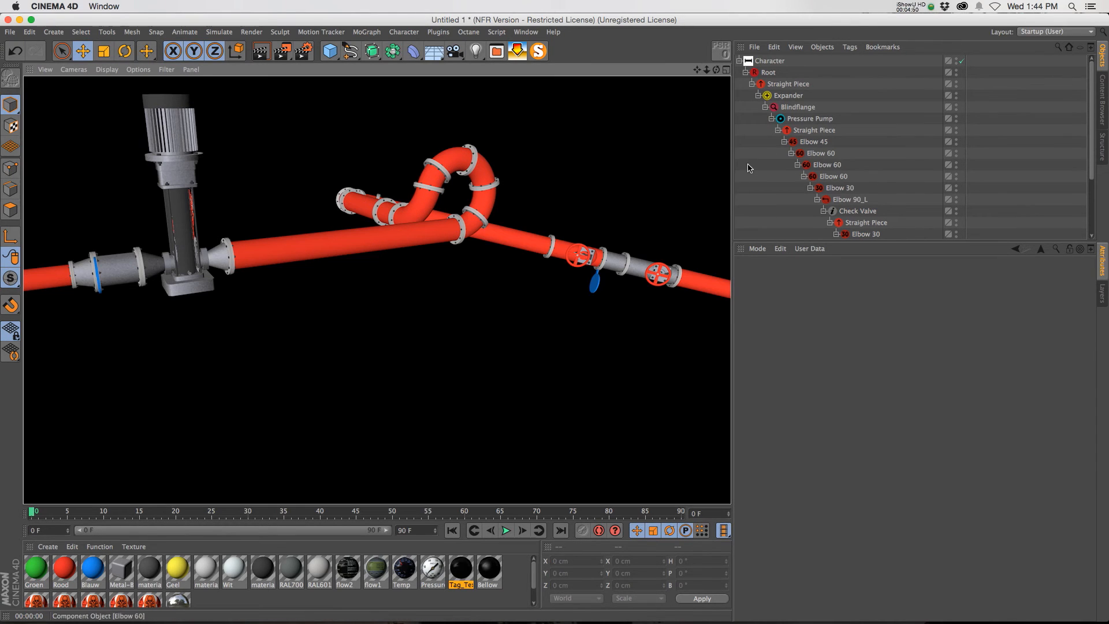
pyautogui.click(484, 265)
# - Load the Chrome material from the _Material-Pack's Metal folder in the Content Browser and close the browser
pyautogui.click(482, 49)
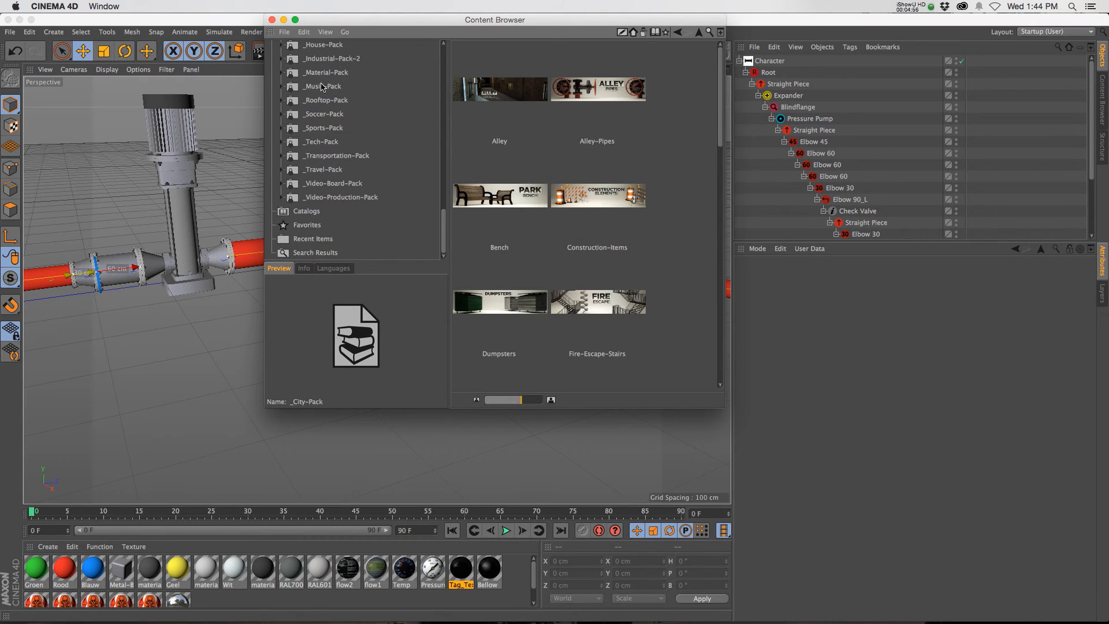
pyautogui.click(326, 73)
pyautogui.click(282, 73)
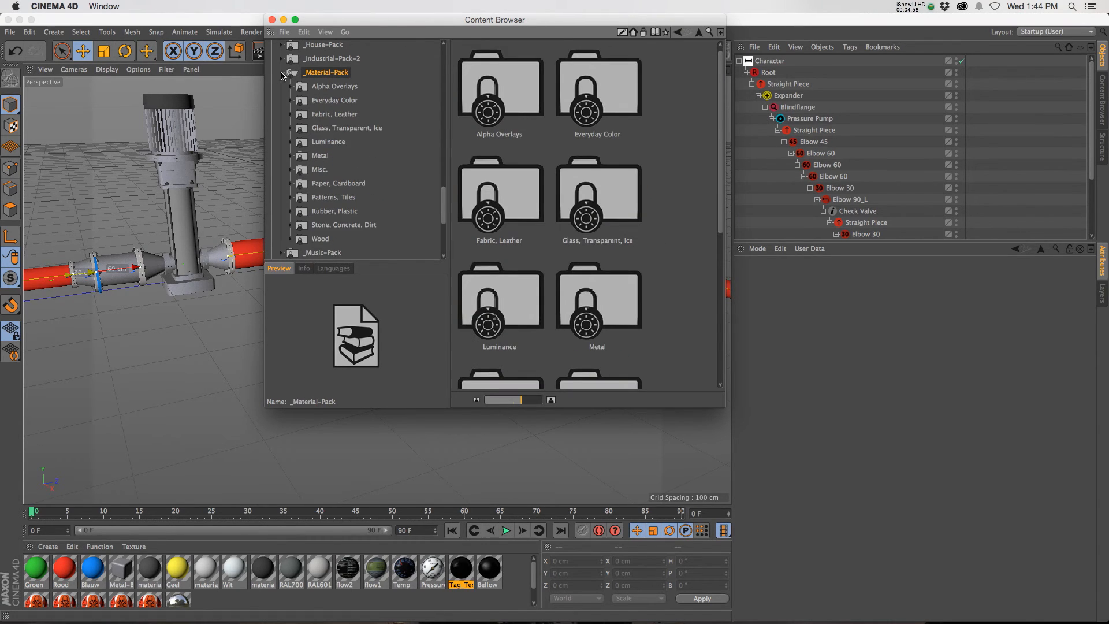
pyautogui.click(319, 154)
pyautogui.scroll(-2, 635, 198)
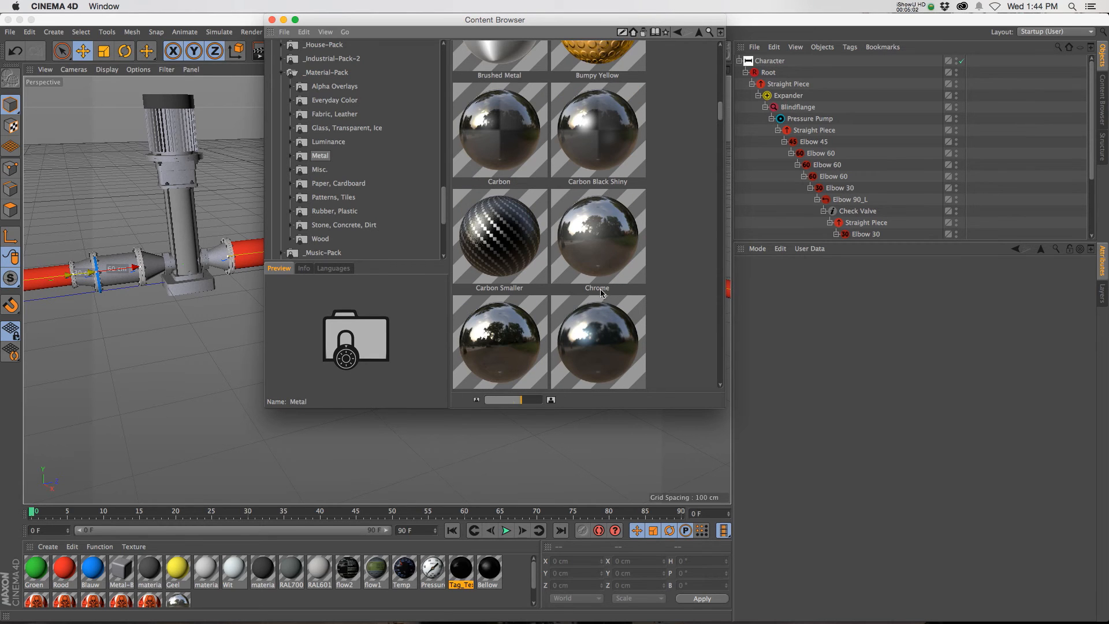
pyautogui.doubleClick(604, 236)
pyautogui.click(272, 20)
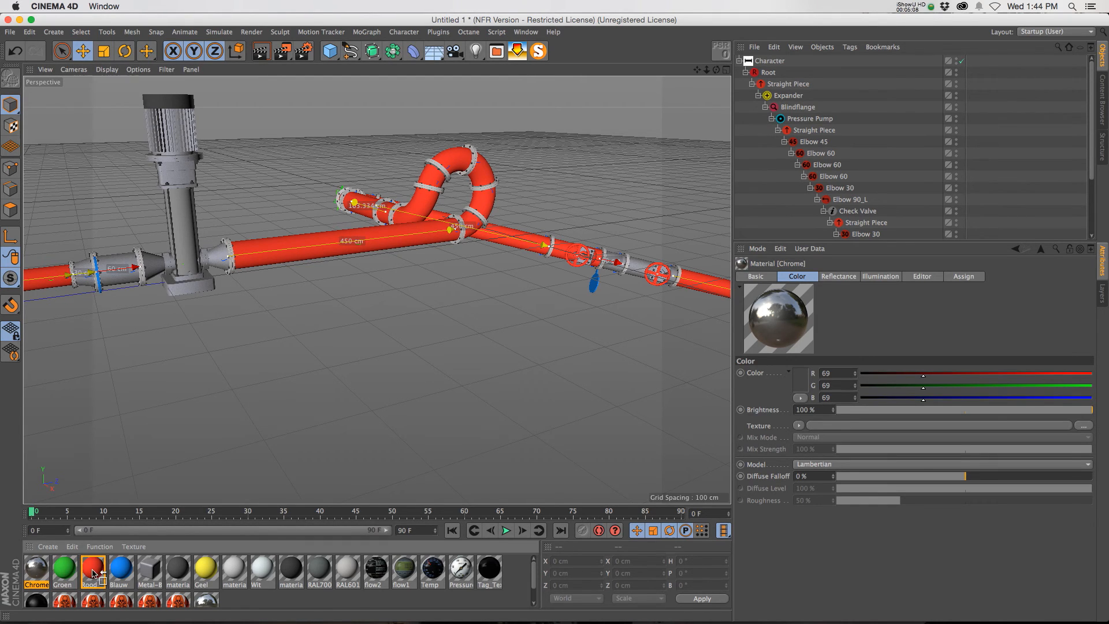
# - Replace the red Rood pipe material with the Chrome material
pyautogui.moveTo(92, 572); pyautogui.dragTo(92, 572)
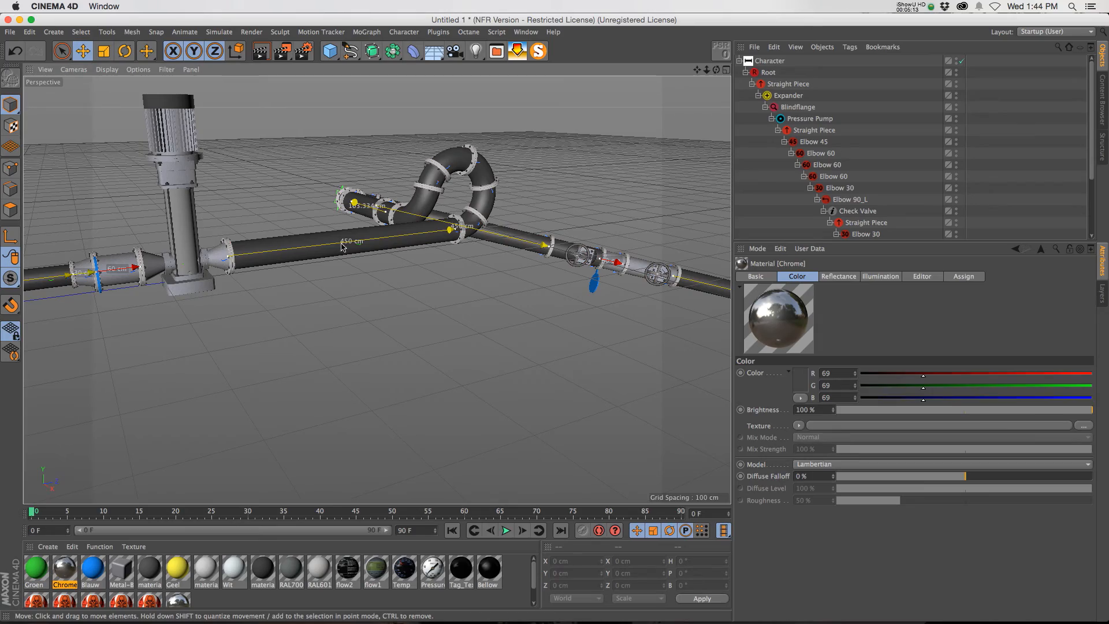
pyautogui.keyDown('alt'); pyautogui.moveTo(580, 297); pyautogui.dragTo(411, 238); pyautogui.keyUp('alt')
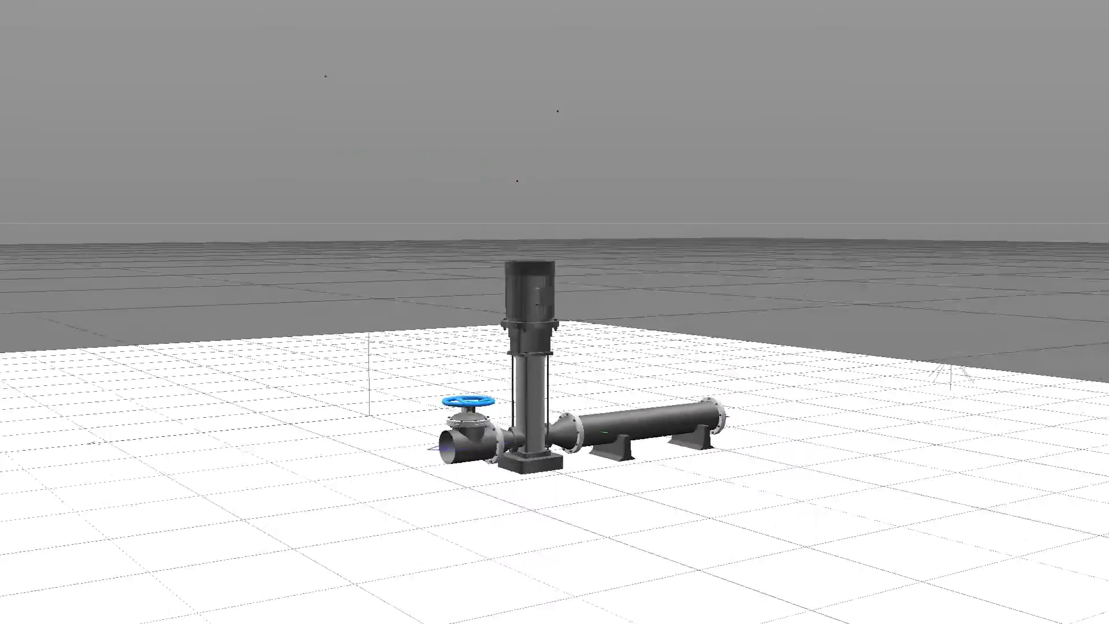